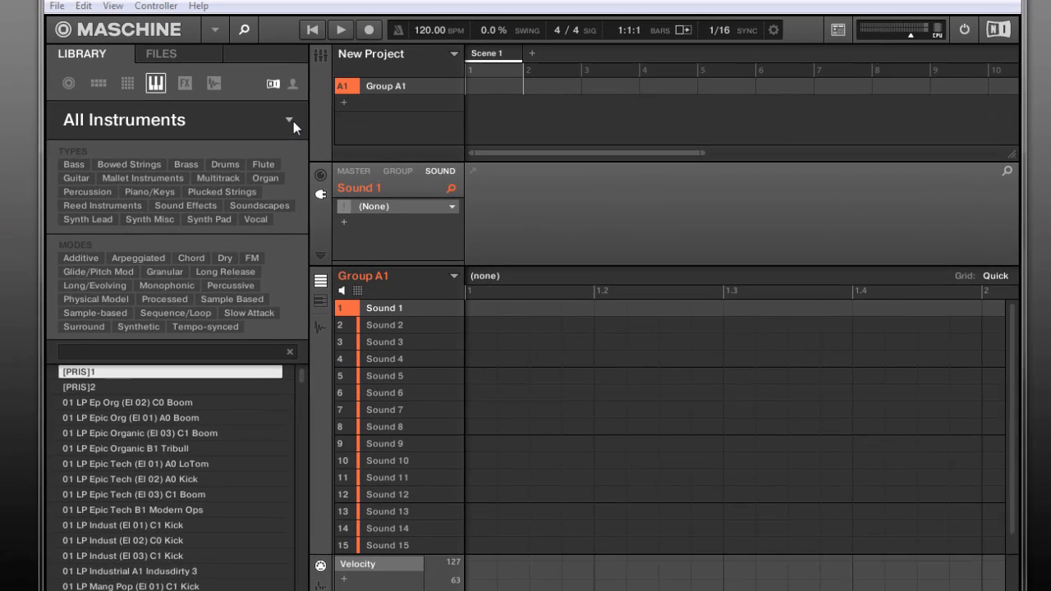
# Try to load the Cabasa Funky preset from the Drum Lab instrument into Sound 1, dismissing the error messages.
pyautogui.click(346, 140)
pyautogui.scroll(5, 279, 331)
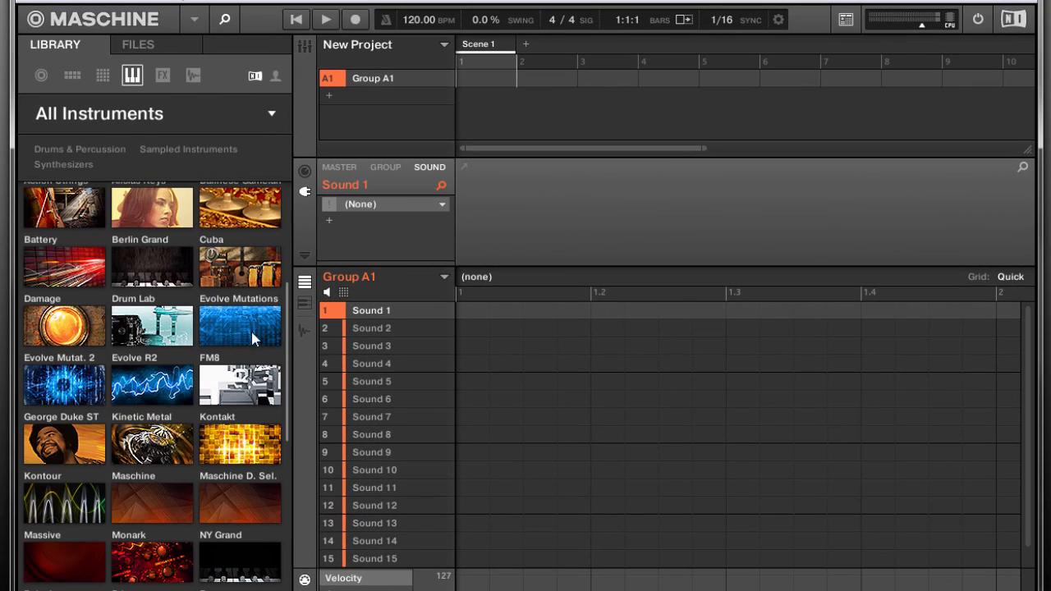
pyautogui.click(160, 331)
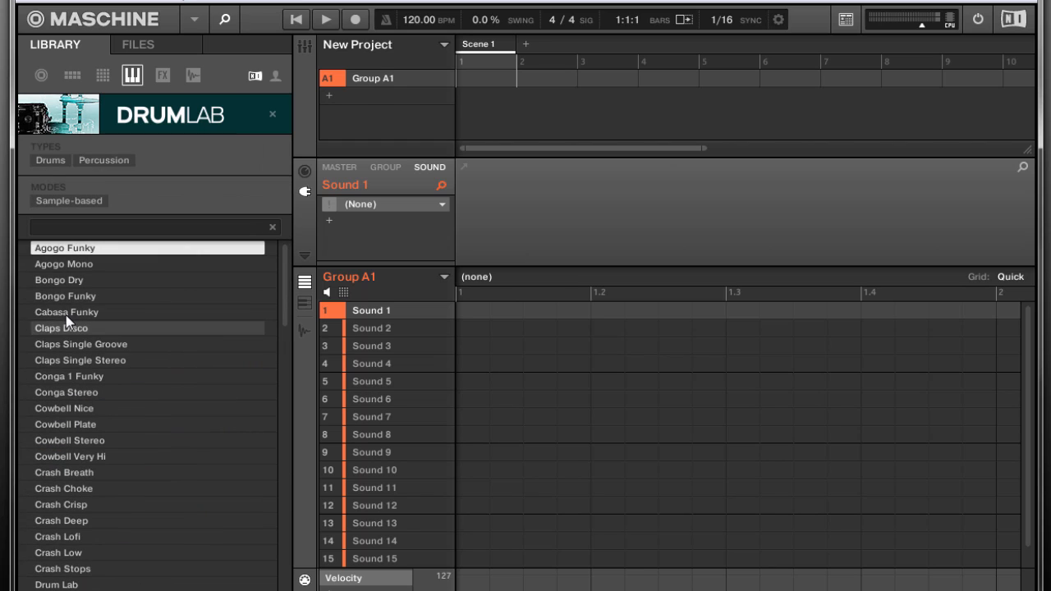
pyautogui.doubleClick(66, 314)
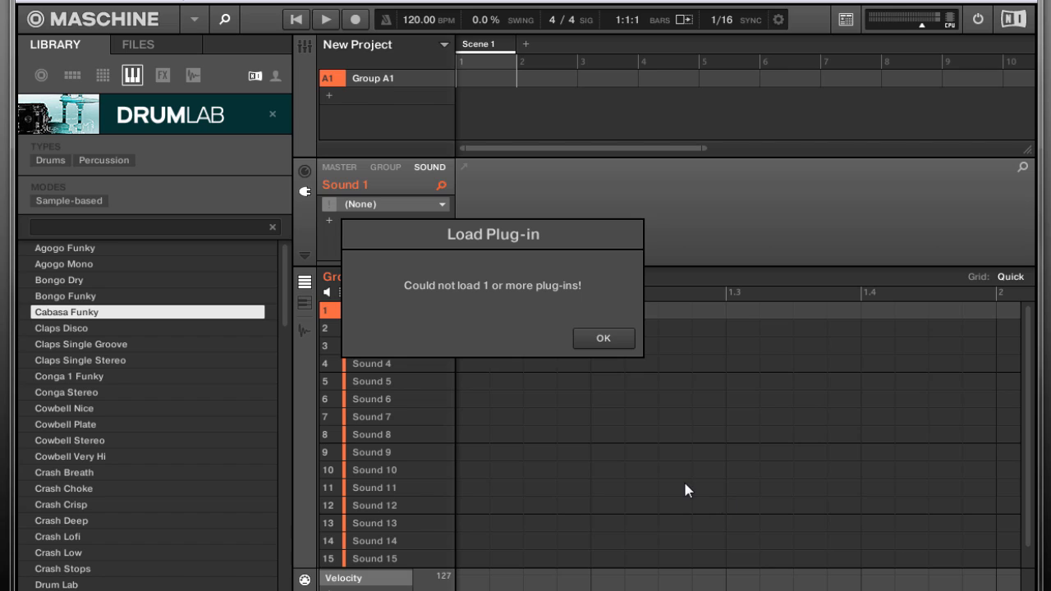
pyautogui.click(604, 338)
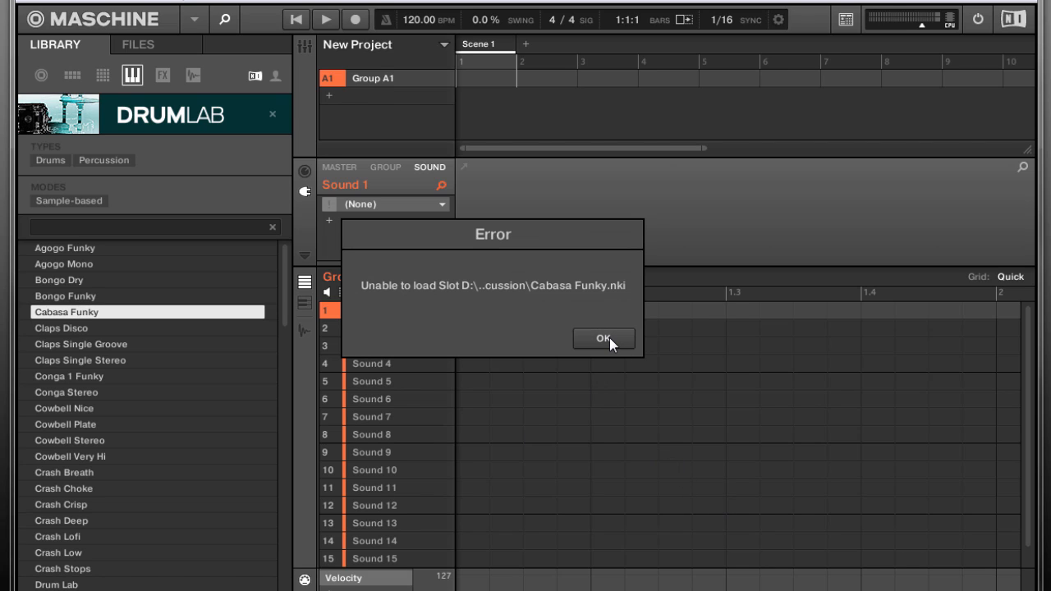
pyautogui.click(604, 339)
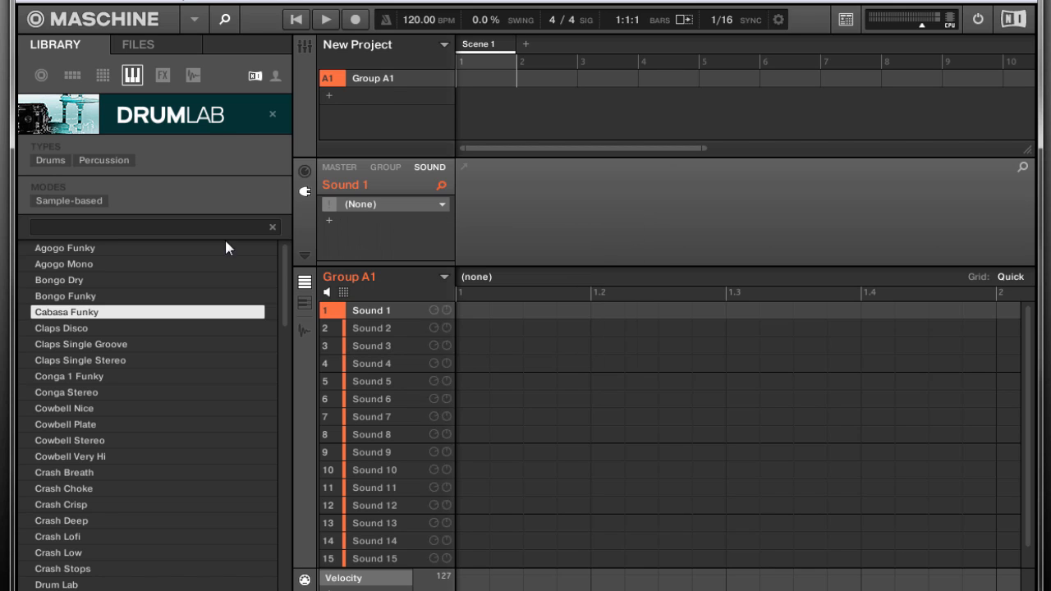
# Clear the Drum Lab filter and try to load the Bass Bouncers preset from Polyplex into Sound 1, dismissing the errors.
pyautogui.click(274, 117)
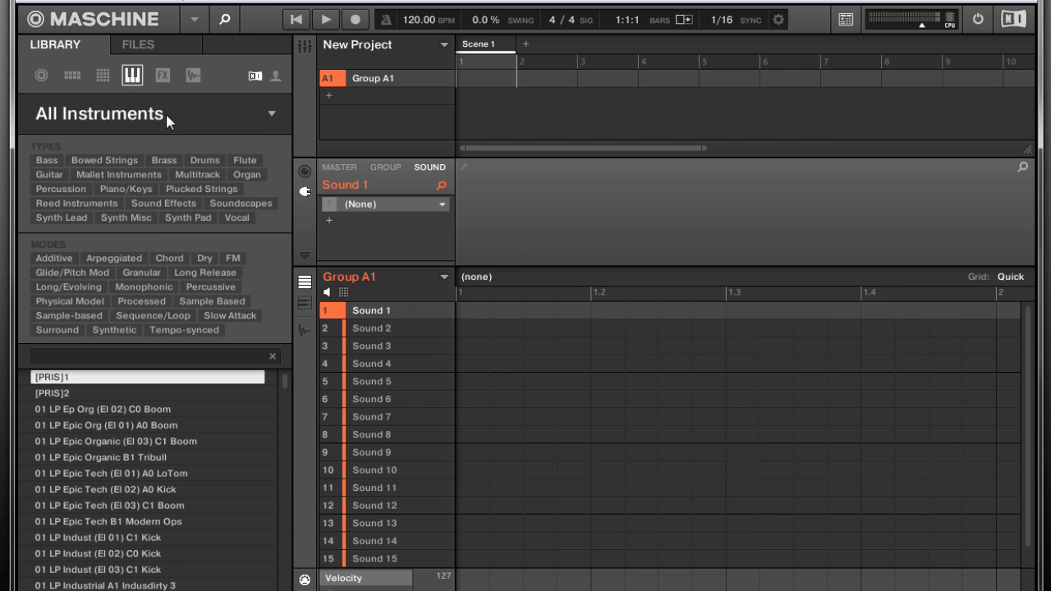
pyautogui.click(165, 112)
pyautogui.click(33, 294)
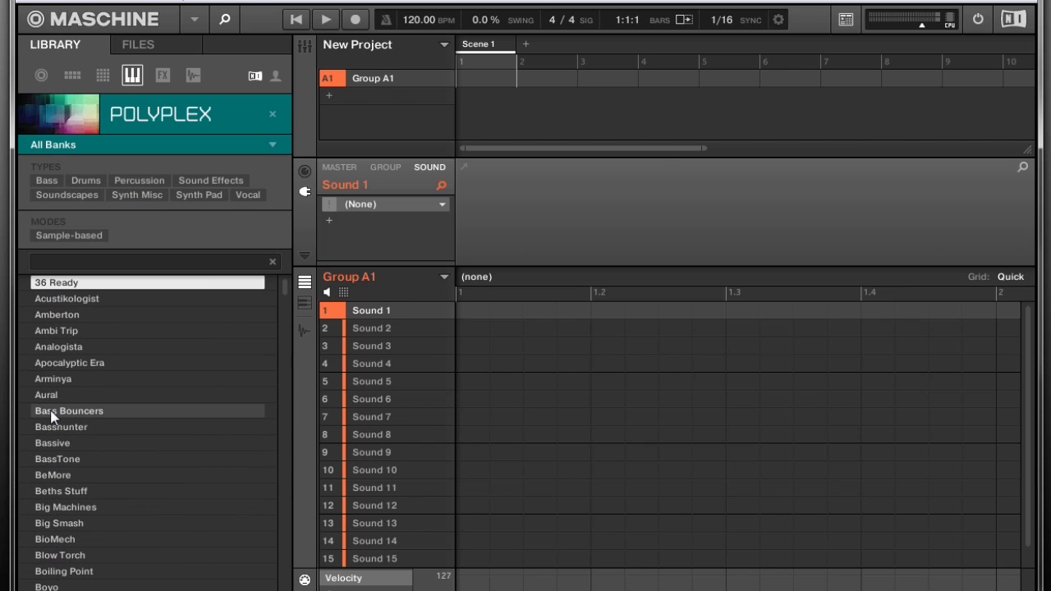
pyautogui.click(51, 412)
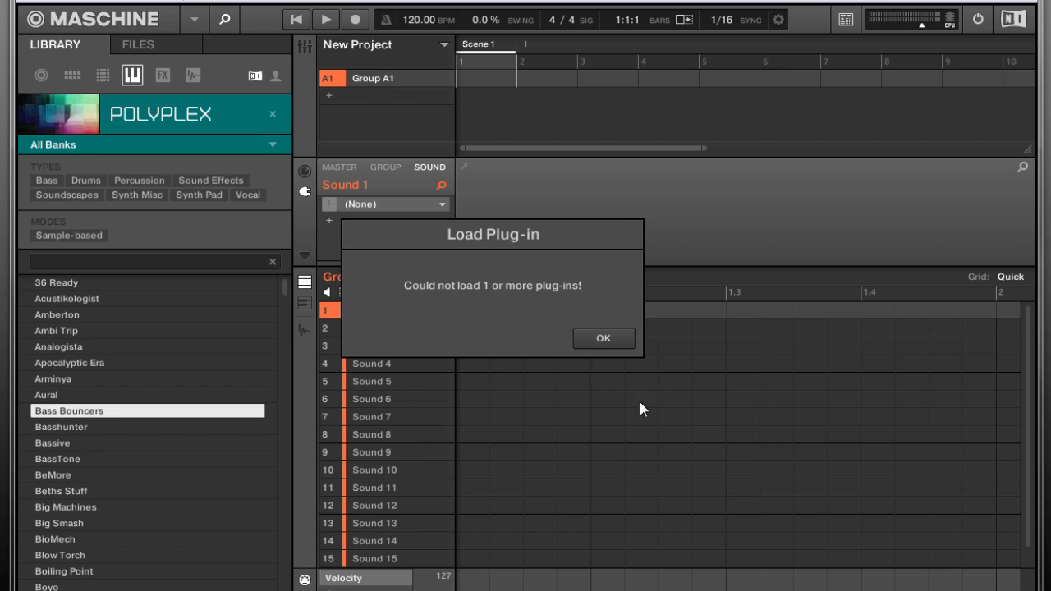
pyautogui.click(610, 341)
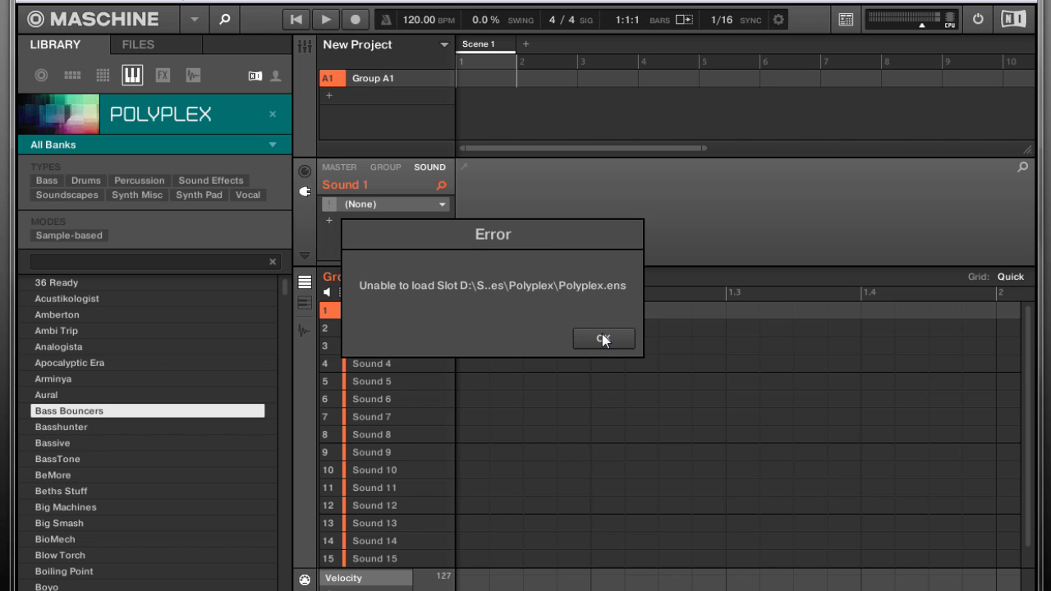
pyautogui.click(602, 338)
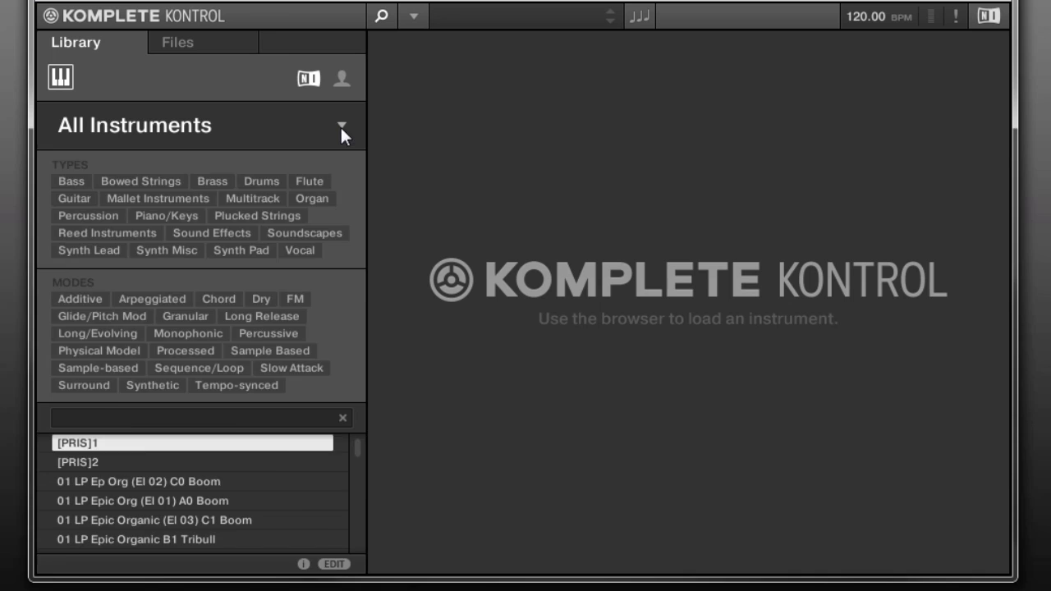
# In Komplete Kontrol, try to load the Ebony Kit - Lite preset from Abbey Road Vintage Drummer and dismiss the message.
pyautogui.click(341, 127)
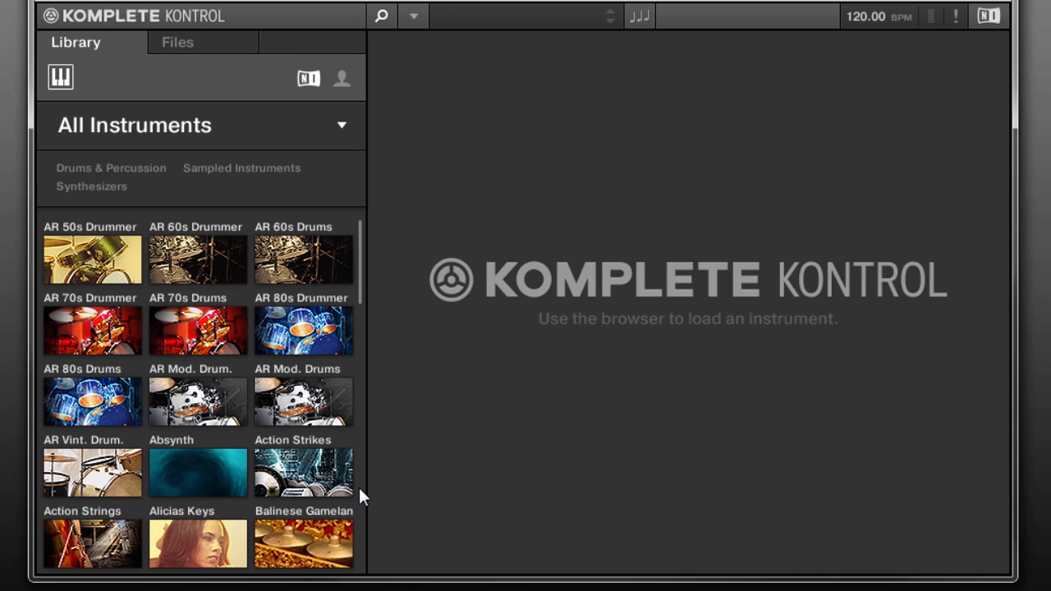
pyautogui.click(86, 476)
pyautogui.click(95, 388)
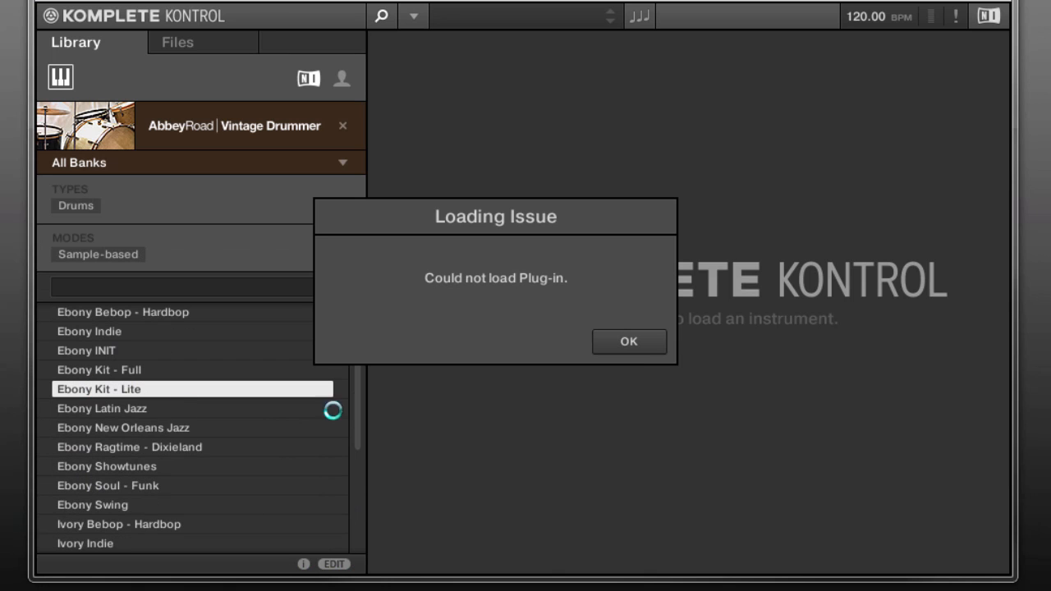
pyautogui.click(636, 338)
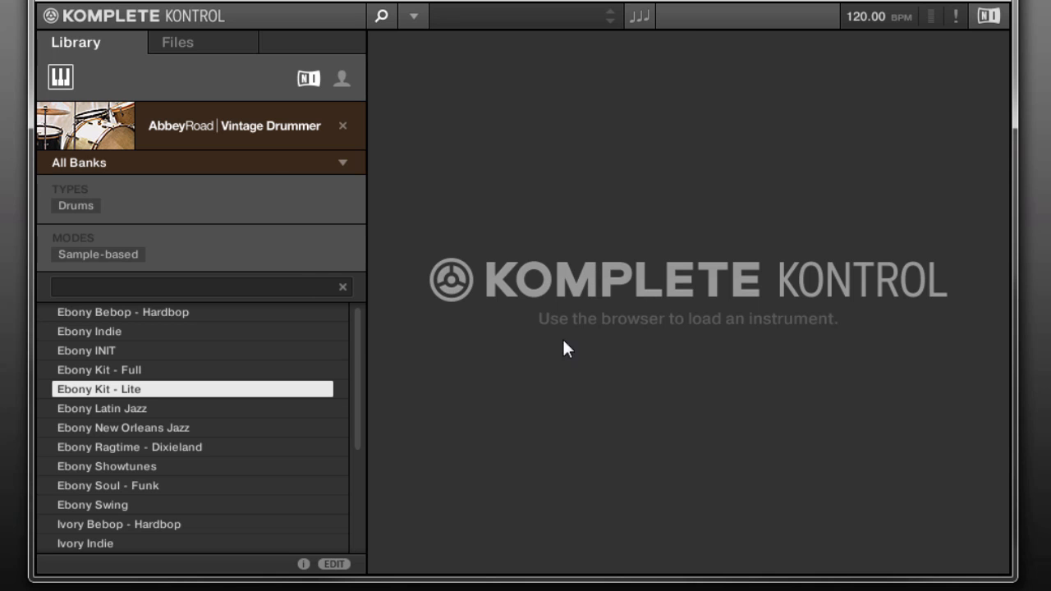
# Clear the Vintage Drummer filter, try to load the Abruptus preset from Razor, and dismiss the loading message.
pyautogui.click(344, 126)
pyautogui.scroll(-3, 362, 300)
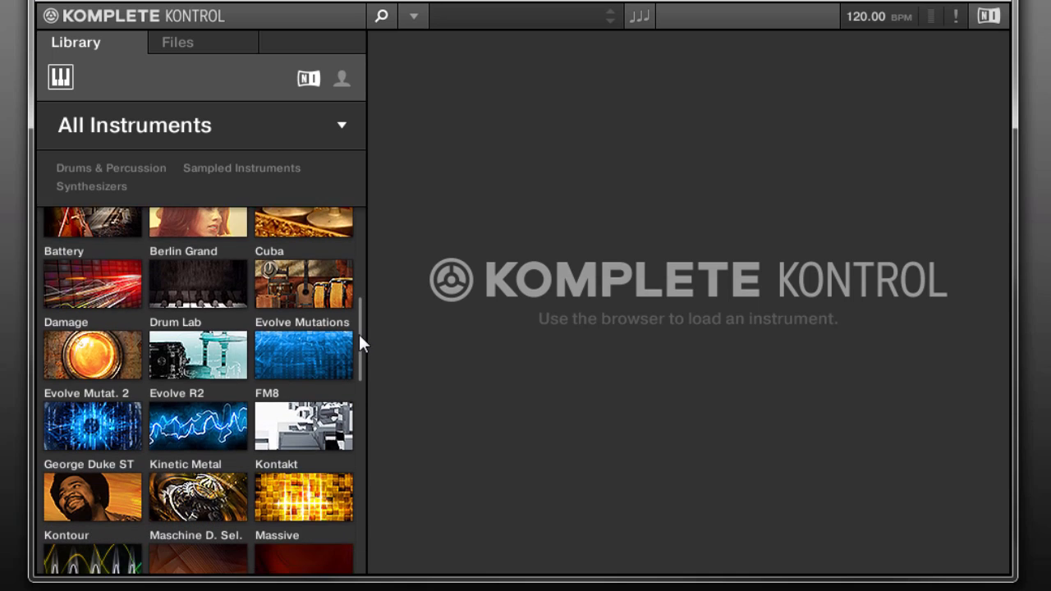
pyautogui.moveTo(359, 343); pyautogui.dragTo(358, 407)
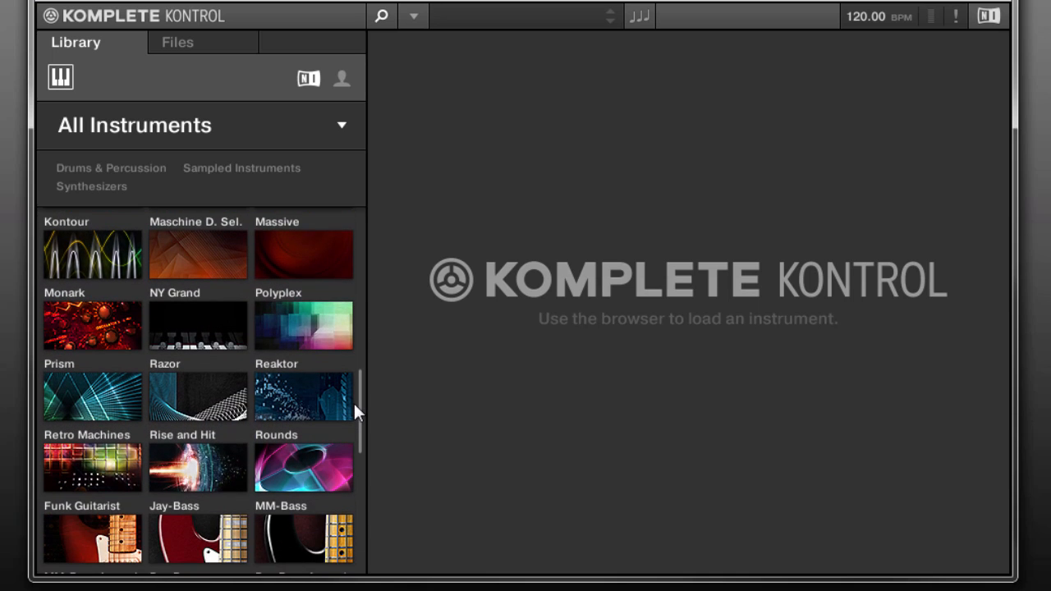
pyautogui.click(187, 396)
pyautogui.click(77, 493)
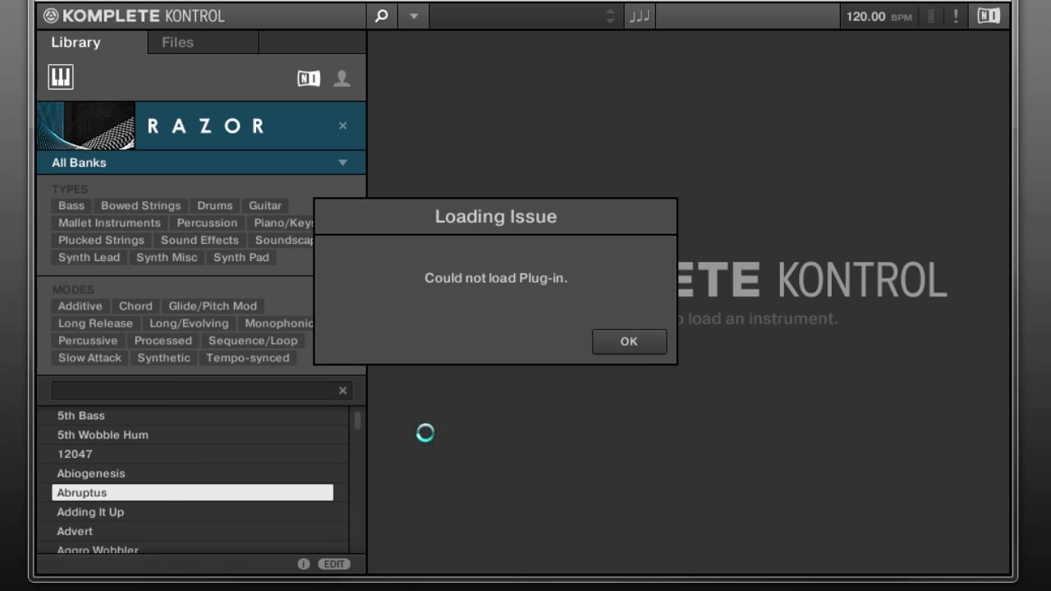
pyautogui.click(629, 343)
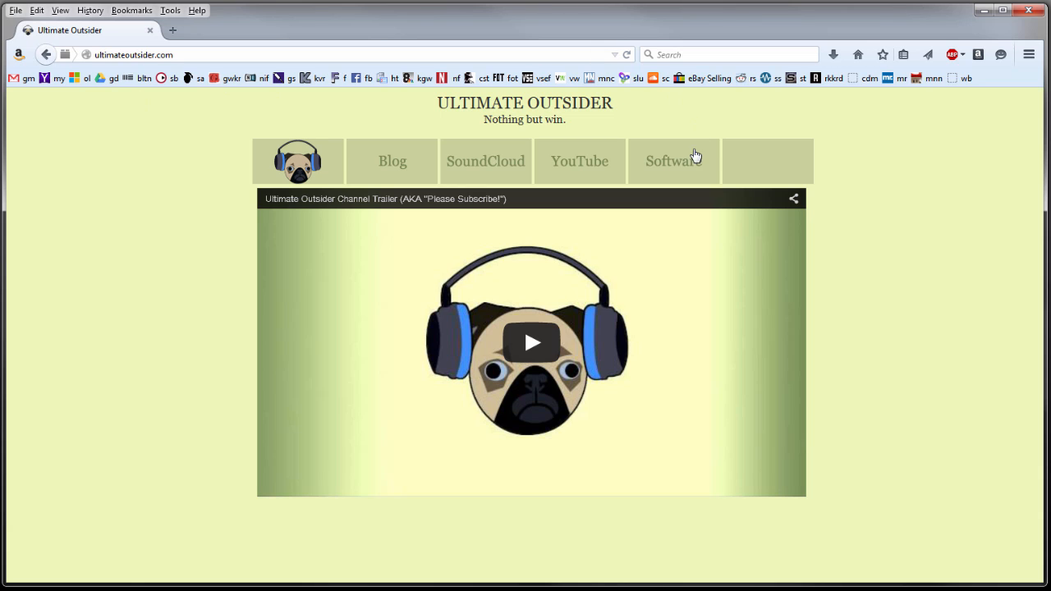
# View the Software page of the Ultimate Outsider site and start UltimatePluginTool, allowing it to make changes to the computer.
pyautogui.click(679, 169)
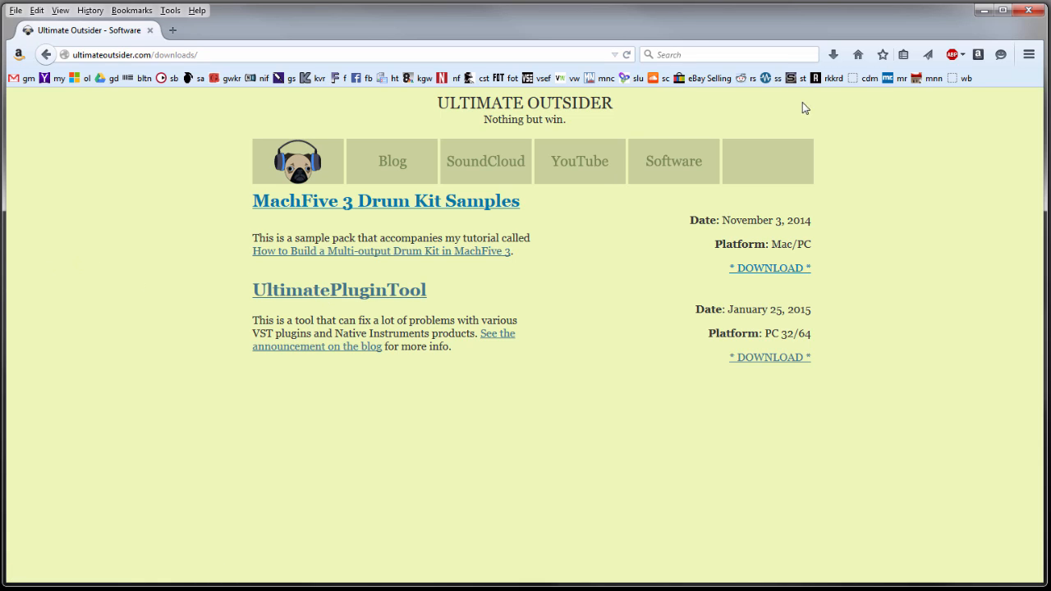
pyautogui.click(982, 13)
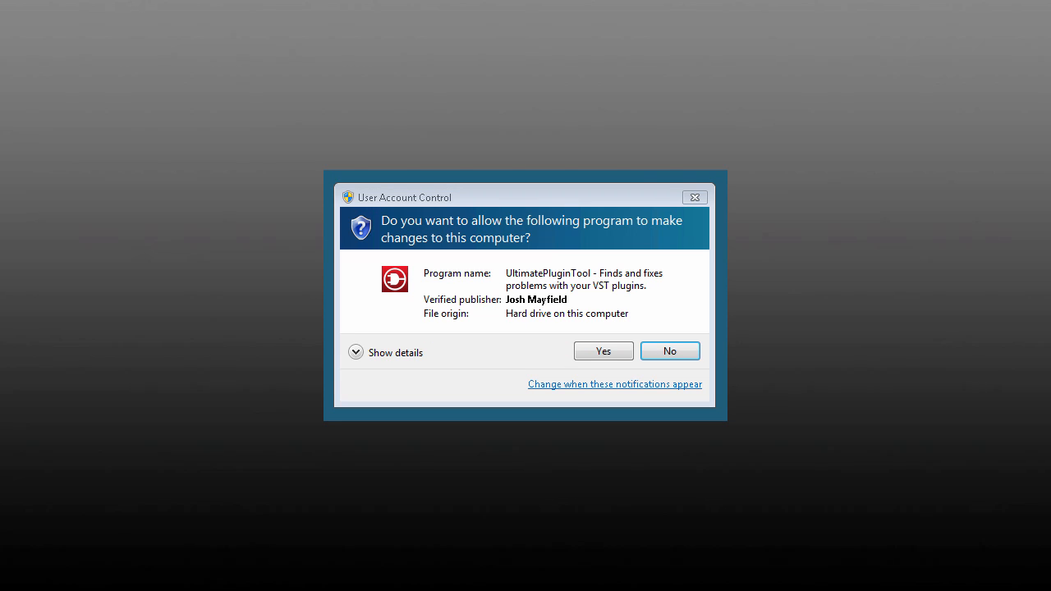
pyautogui.click(603, 350)
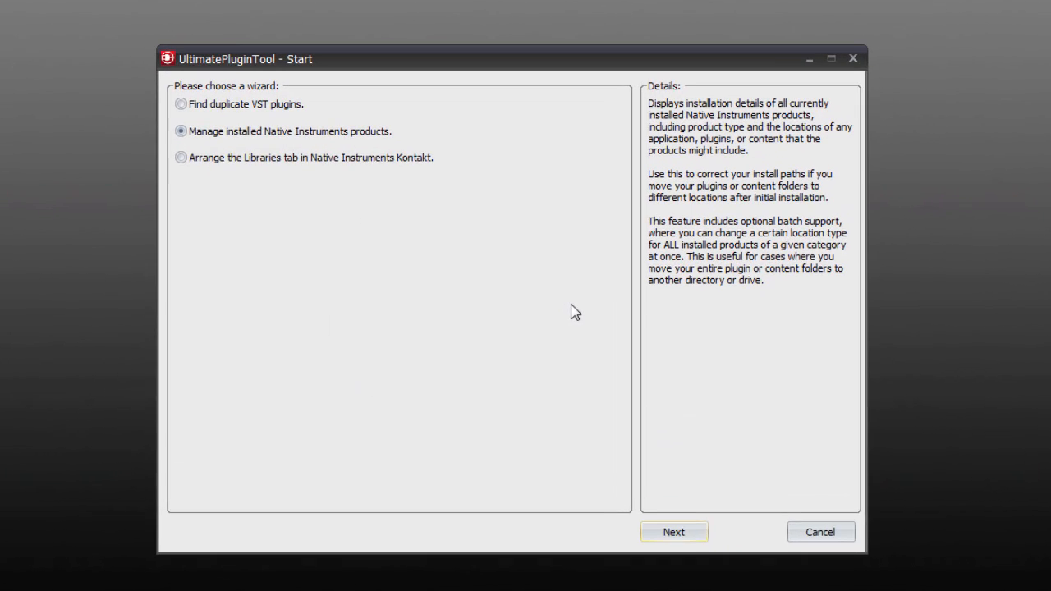
# Run the duplicate VST plugin wizard for 64-bit plugin files in the listed default folders.
pyautogui.click(149, 73)
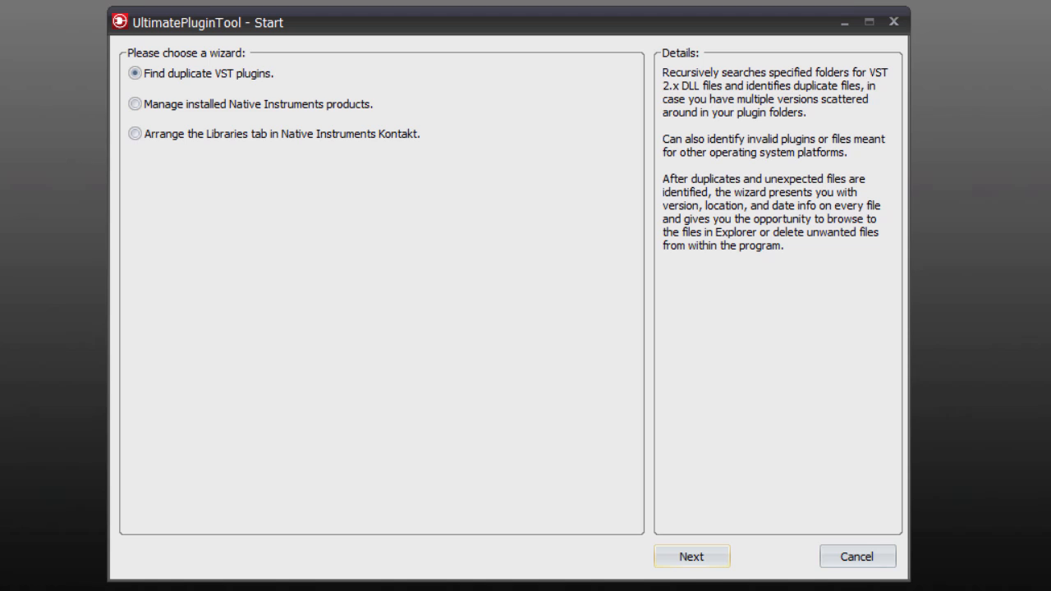
pyautogui.click(698, 566)
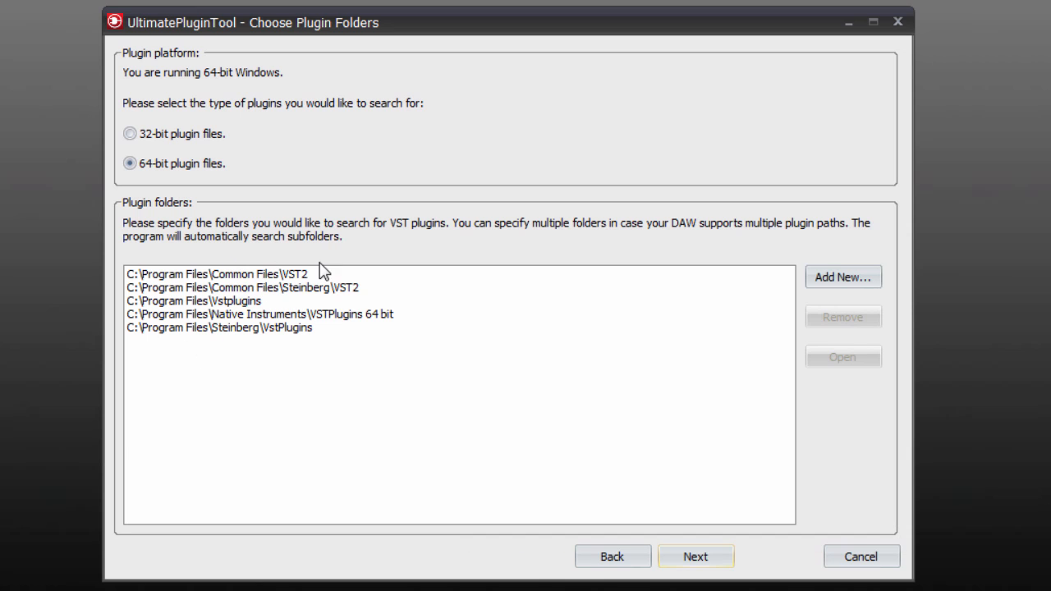
pyautogui.click(708, 559)
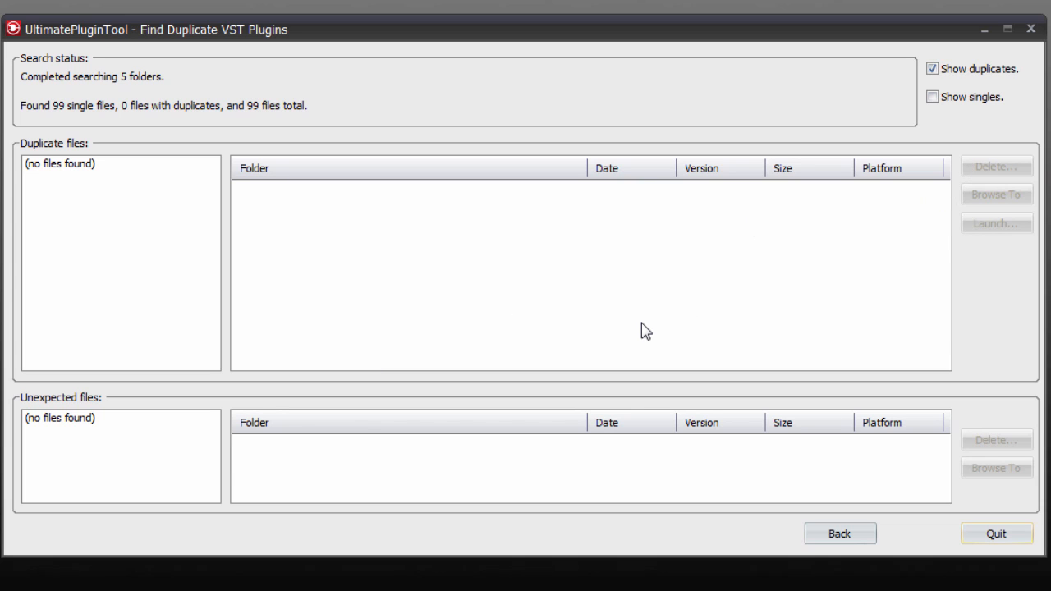
# Return to the wizard selection and scan the installed Native Instruments products with the management wizard.
pyautogui.click(844, 542)
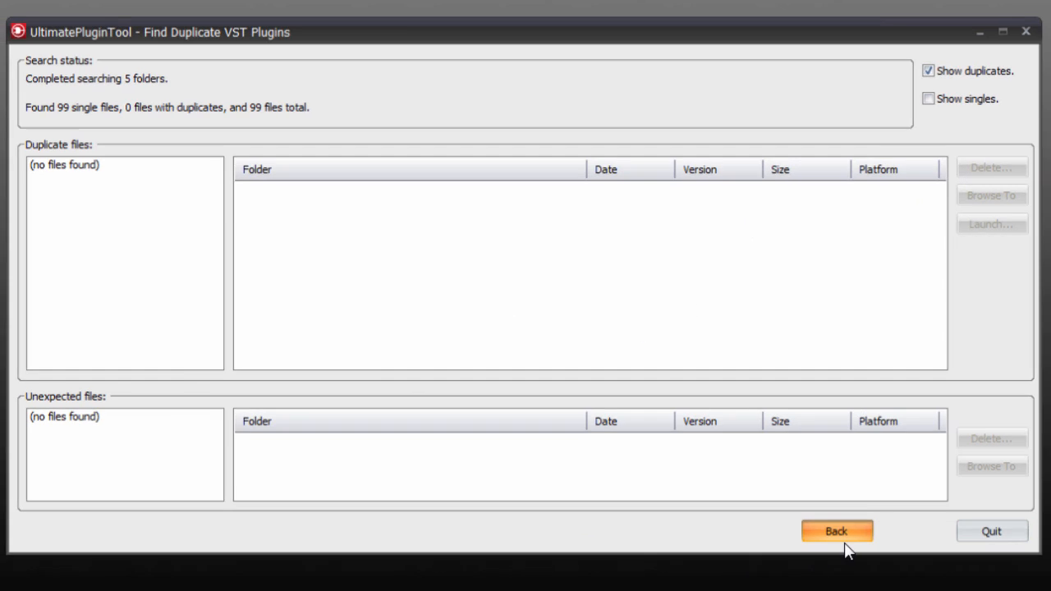
pyautogui.click(614, 532)
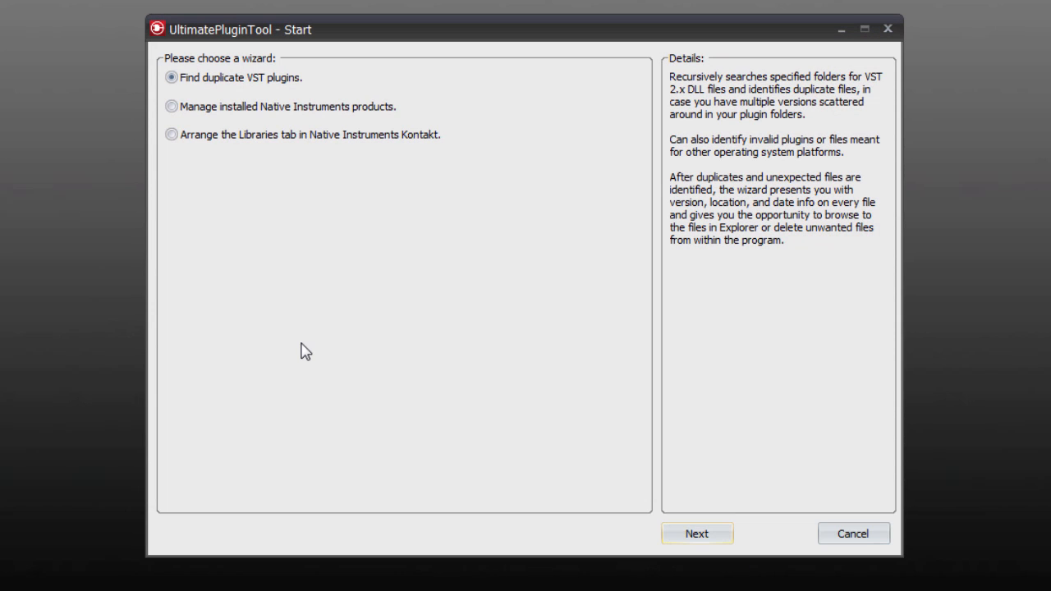
pyautogui.click(287, 108)
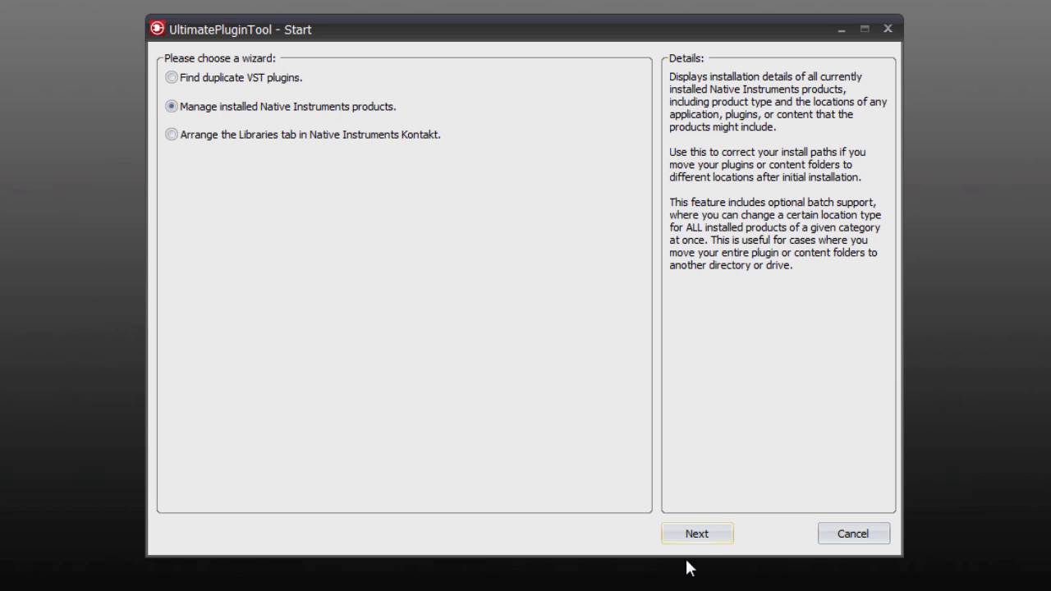
pyautogui.click(703, 540)
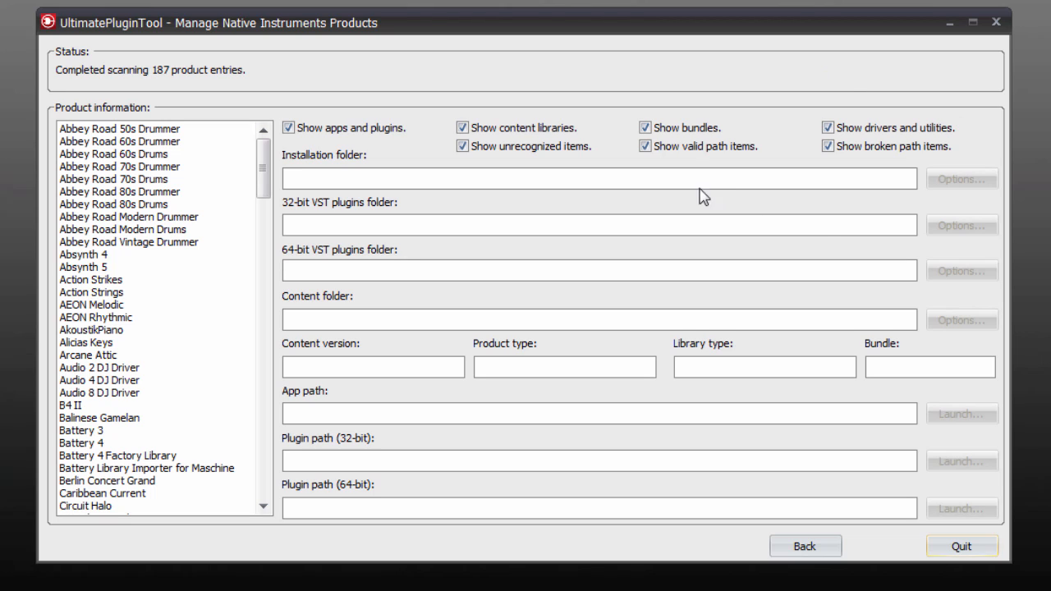
# Hide the products with valid paths and inspect the folder and plugin path details of Kontakt 5 and Reaktor 5.
pyautogui.click(675, 150)
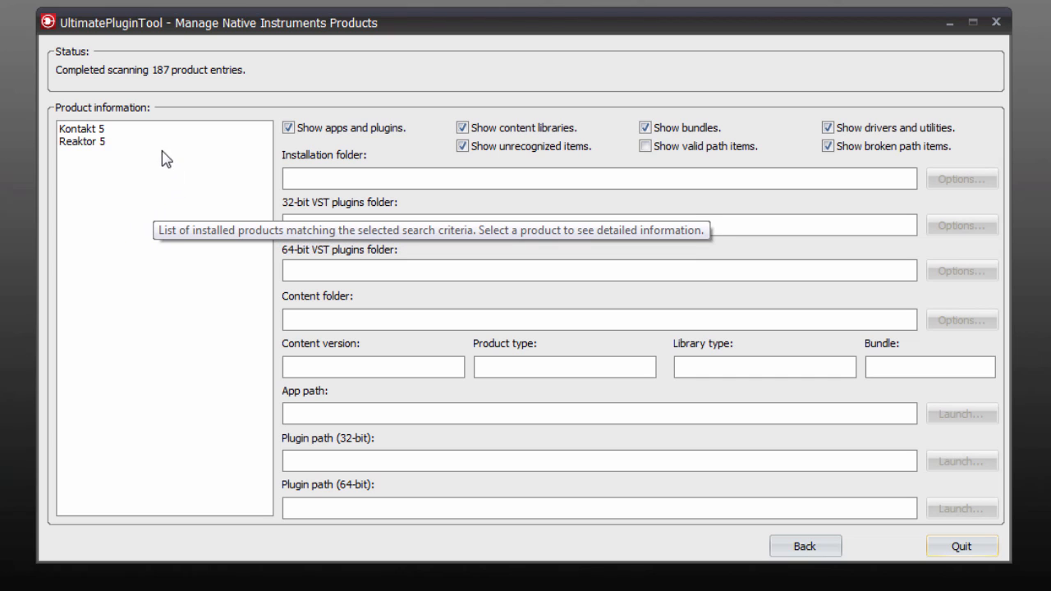
pyautogui.click(78, 133)
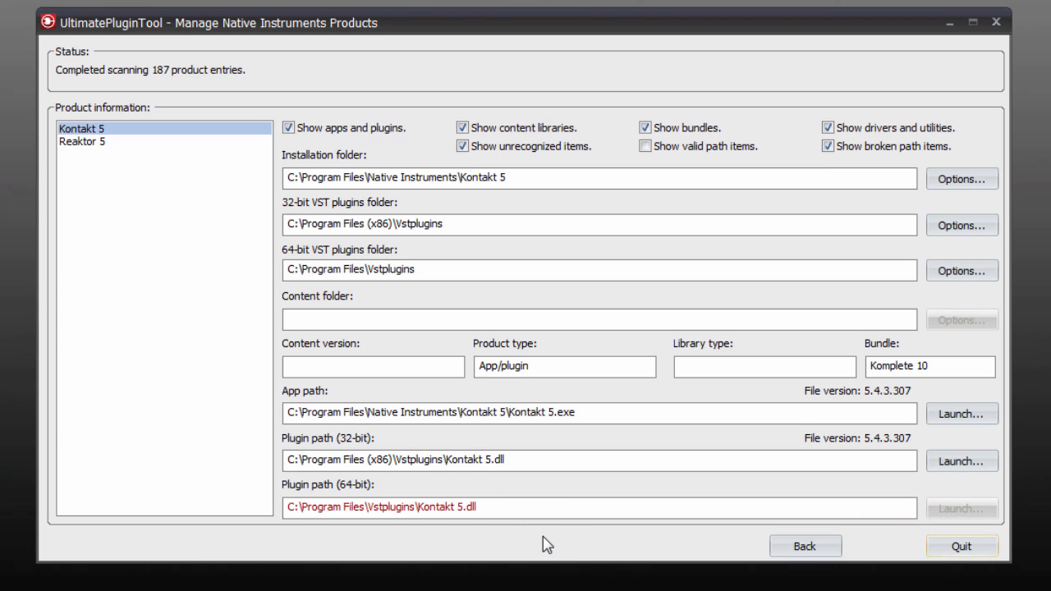
pyautogui.click(81, 143)
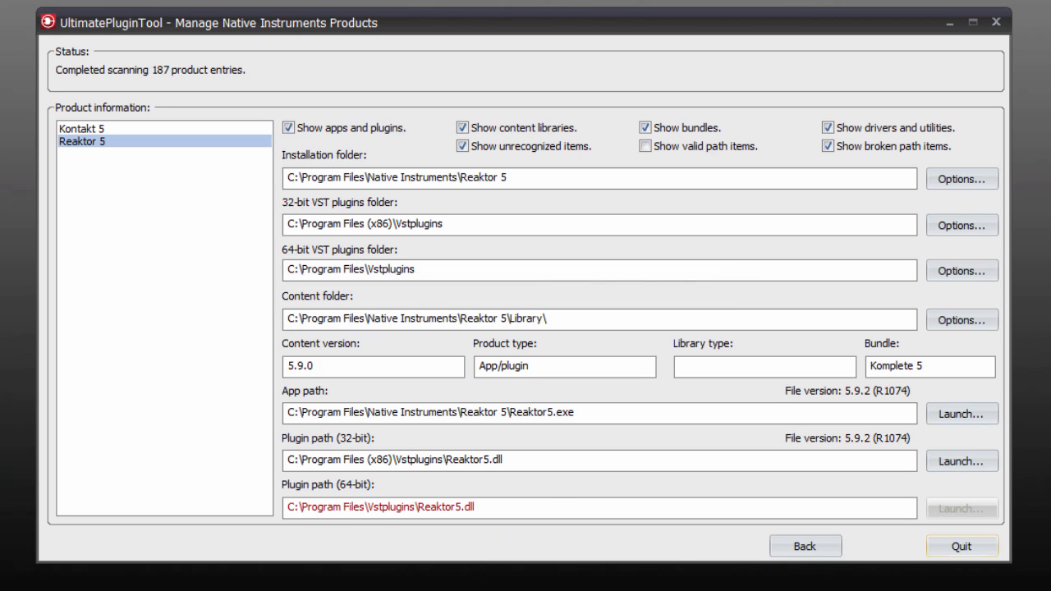
# Return to the wizard selection and rerun the duplicate VST plugin search for 64-bit files in the listed folders.
pyautogui.click(805, 547)
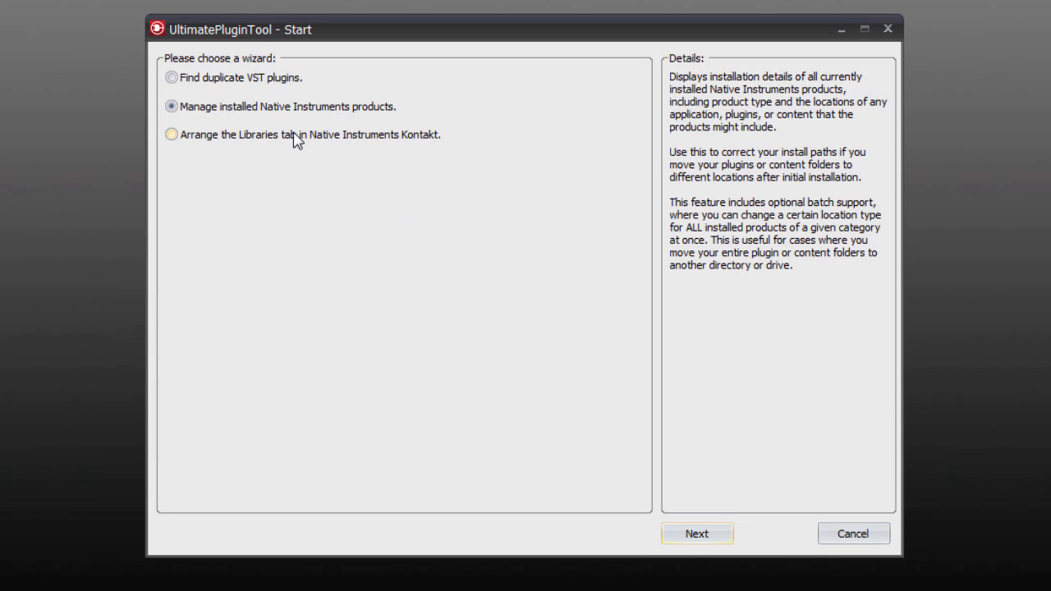
pyautogui.click(222, 80)
pyautogui.click(714, 538)
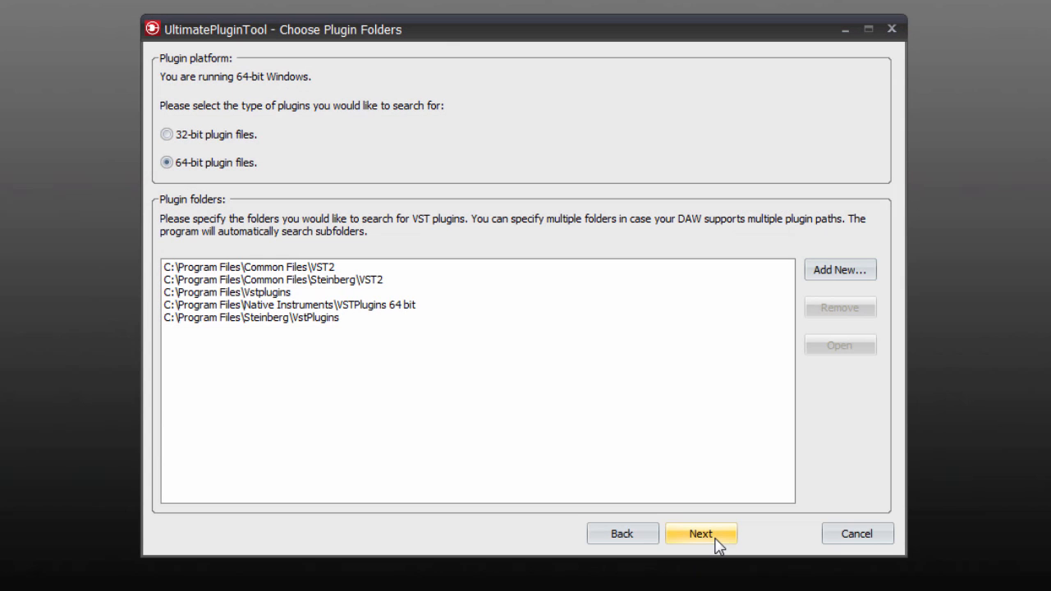
pyautogui.click(702, 535)
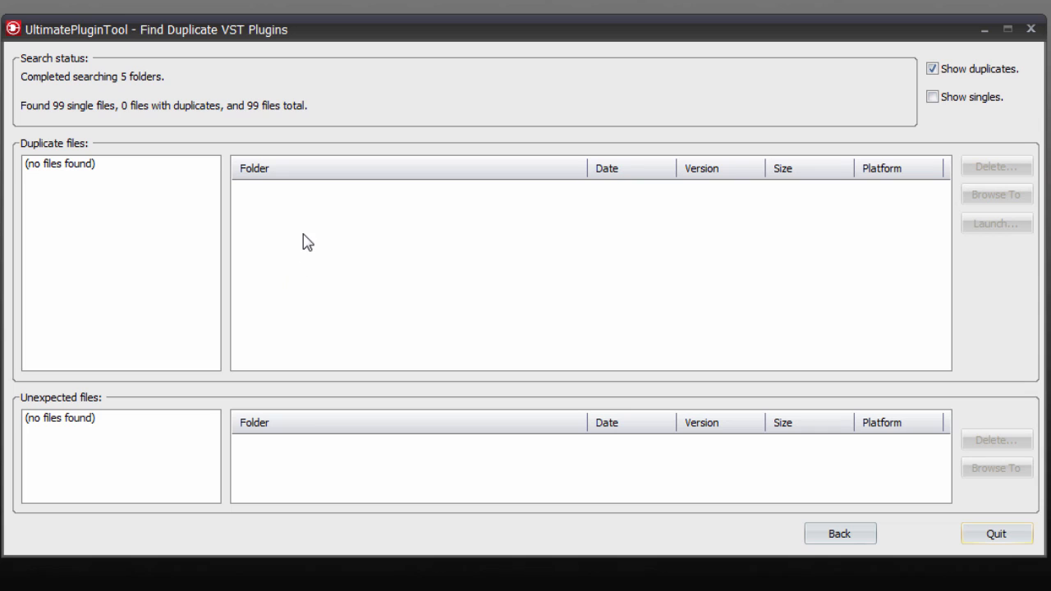
# Include single files in the search results and browse to the folder containing kontakt 5.dll.
pyautogui.click(933, 100)
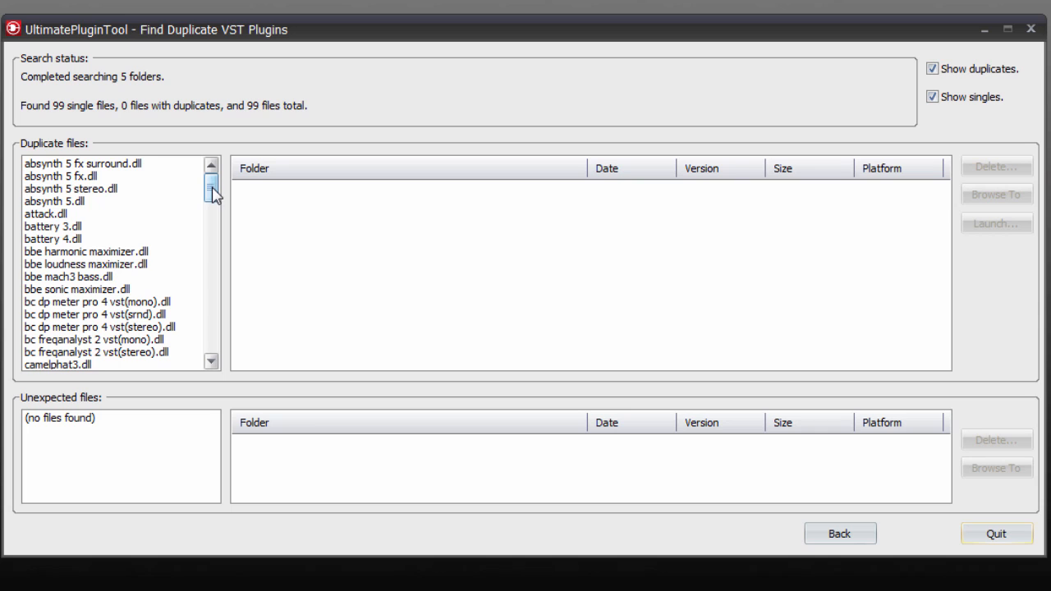
pyautogui.moveTo(212, 192); pyautogui.dragTo(227, 256)
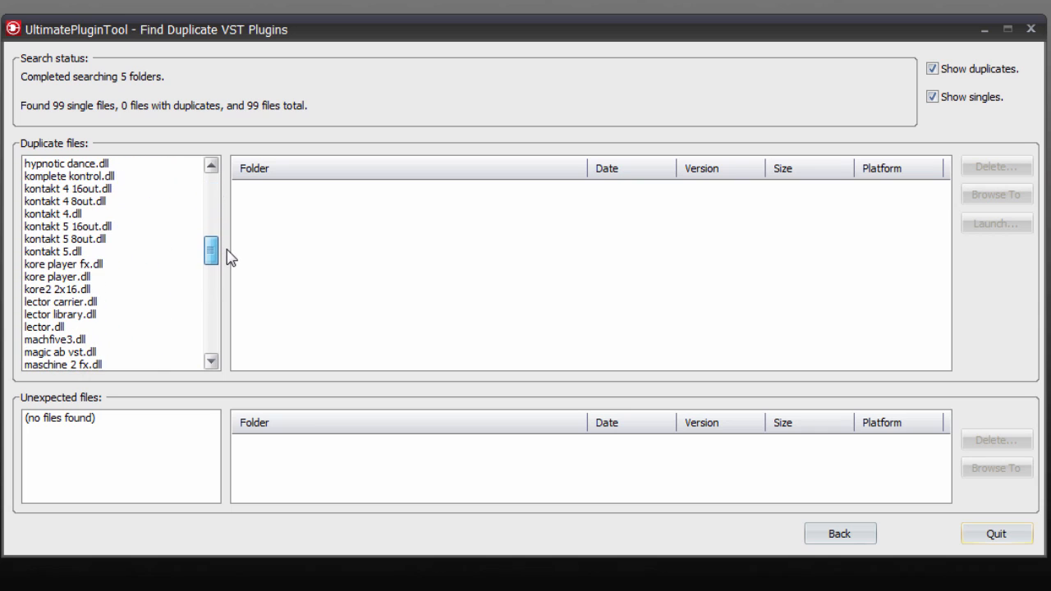
pyautogui.click(36, 254)
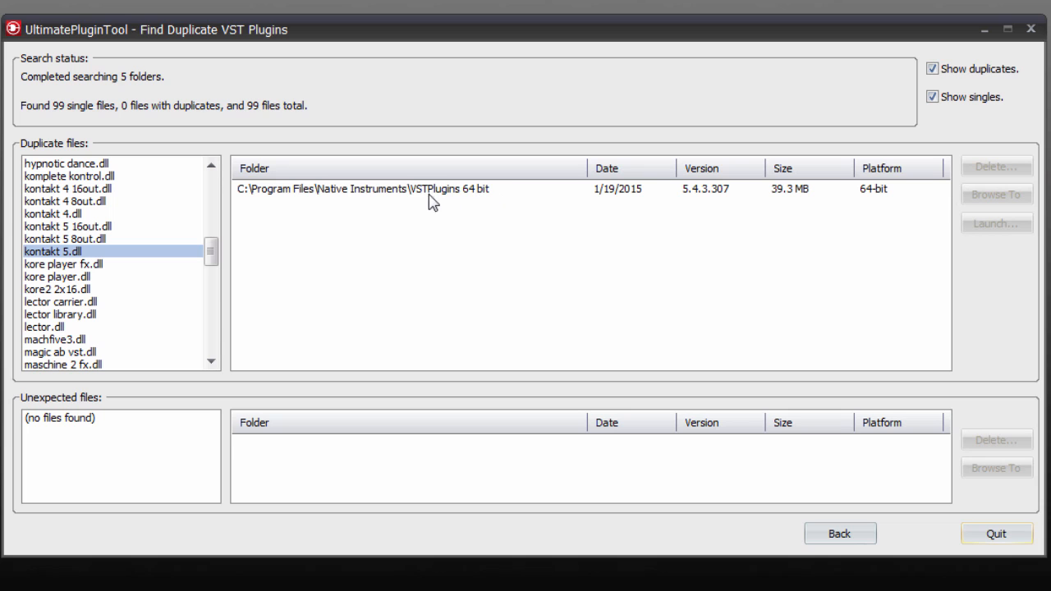
pyautogui.click(368, 197)
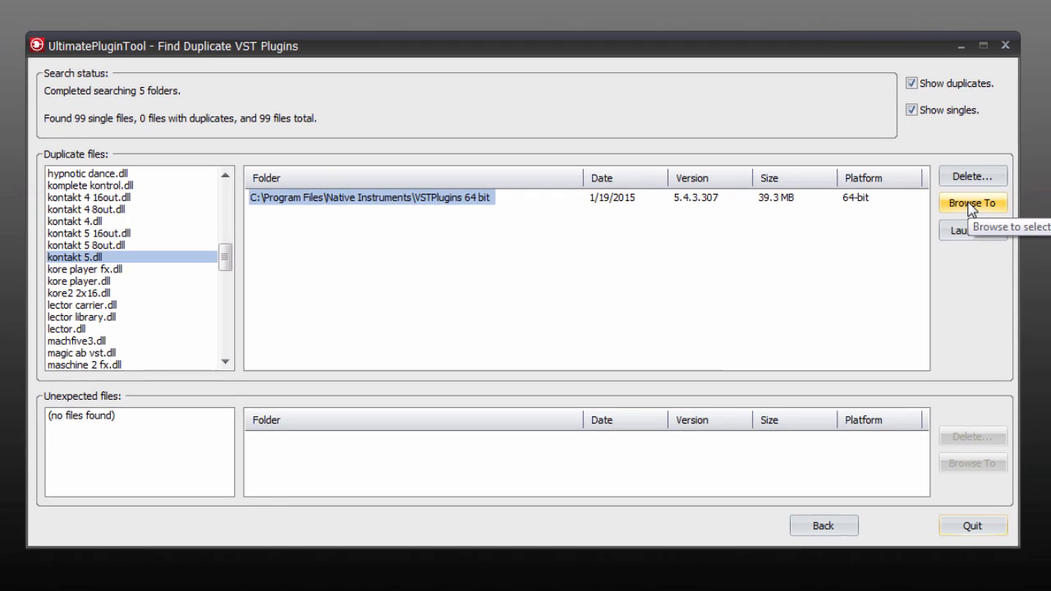
pyautogui.click(996, 197)
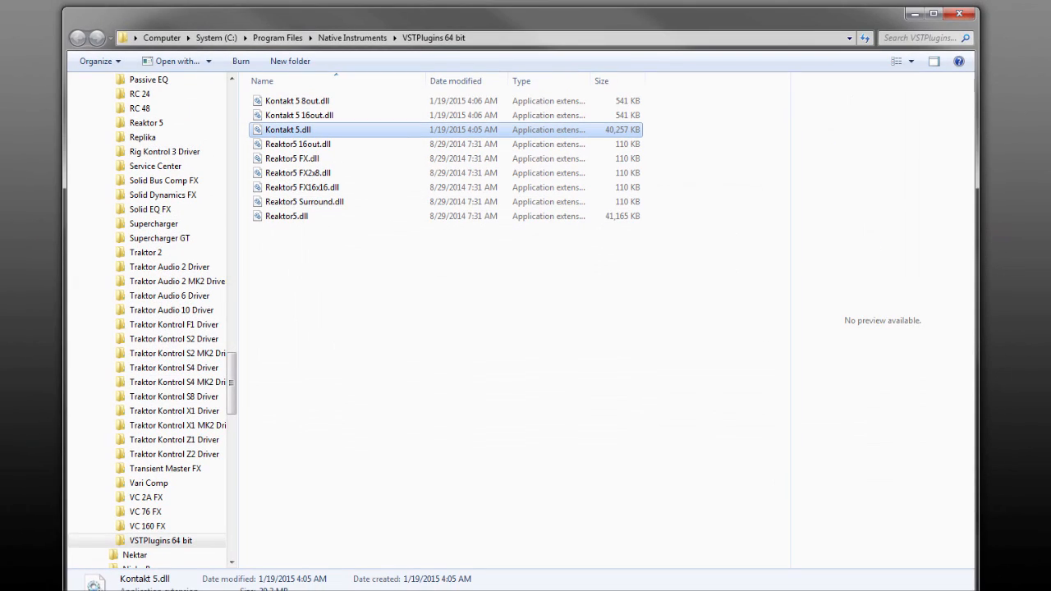
# Examine the Kontakt 5 and Reaktor 5 plugin files in the VSTPlugins 64 bit folder.
pyautogui.moveTo(977, 589); pyautogui.dragTo(947, 490)
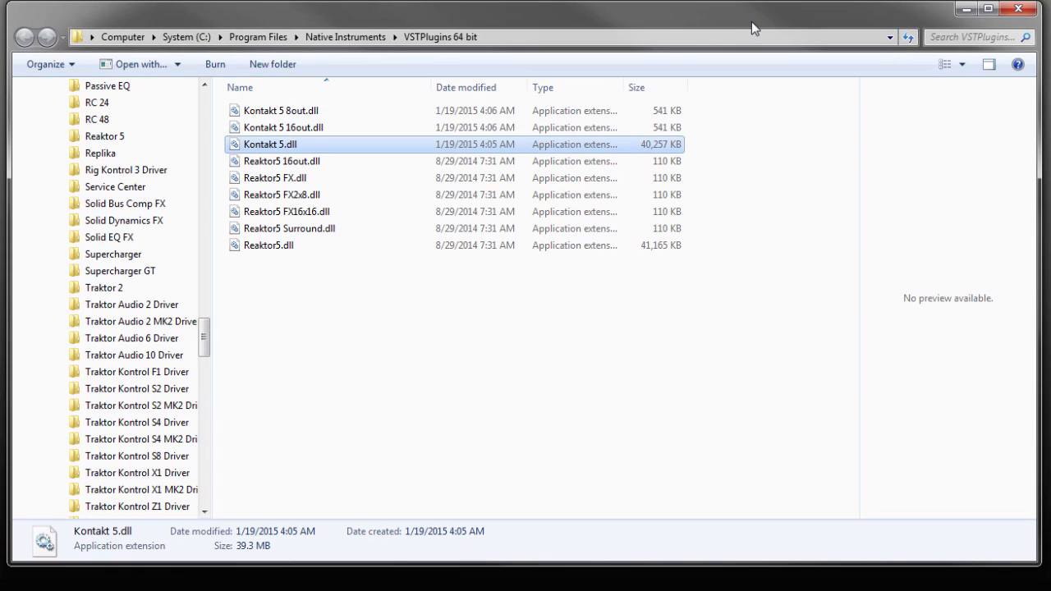
pyautogui.click(263, 179)
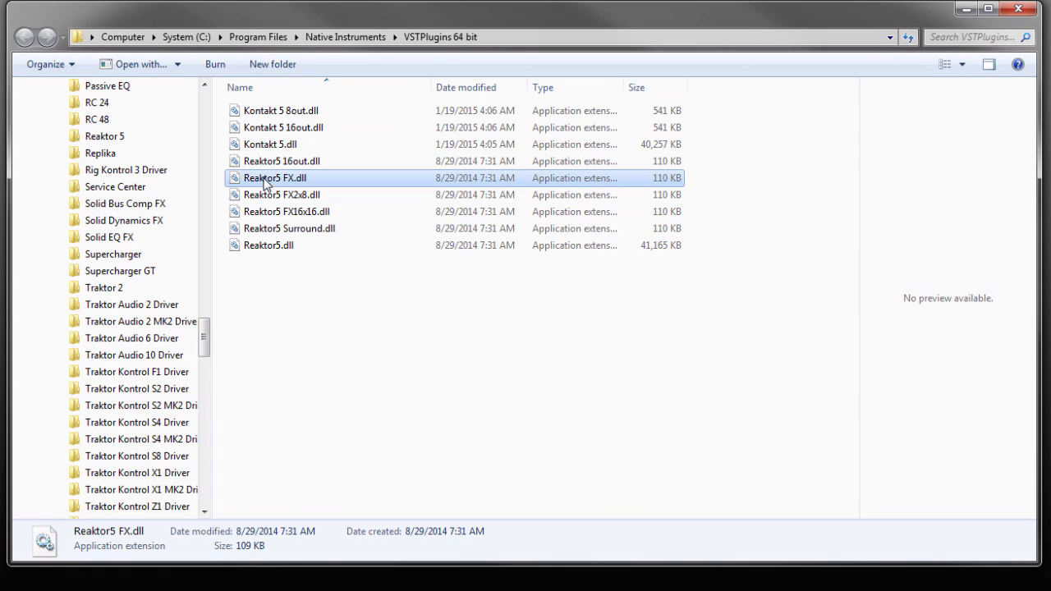
pyautogui.click(264, 247)
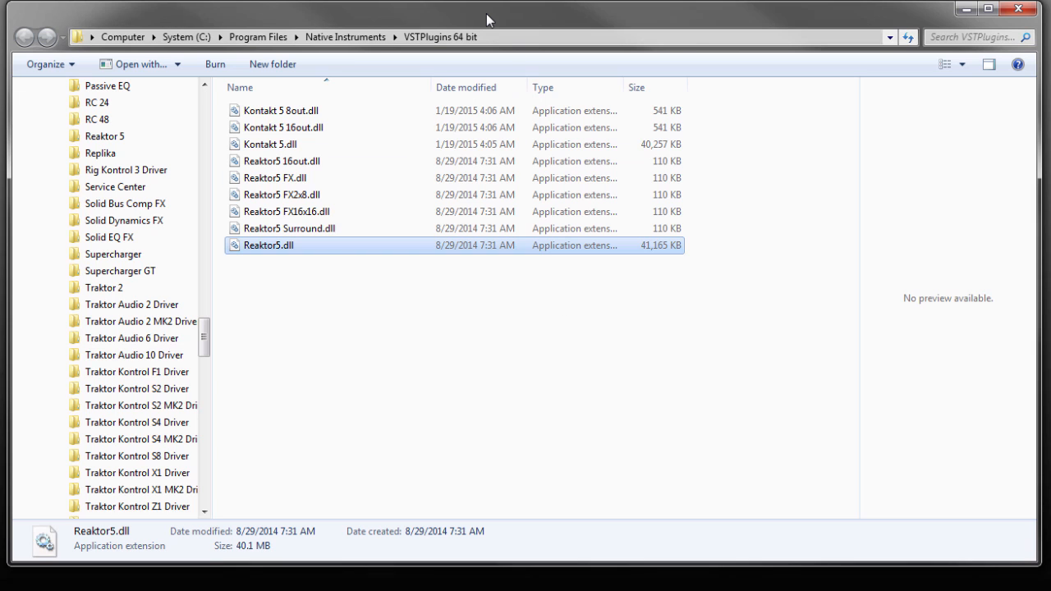
pyautogui.moveTo(487, 18); pyautogui.dragTo(523, 21)
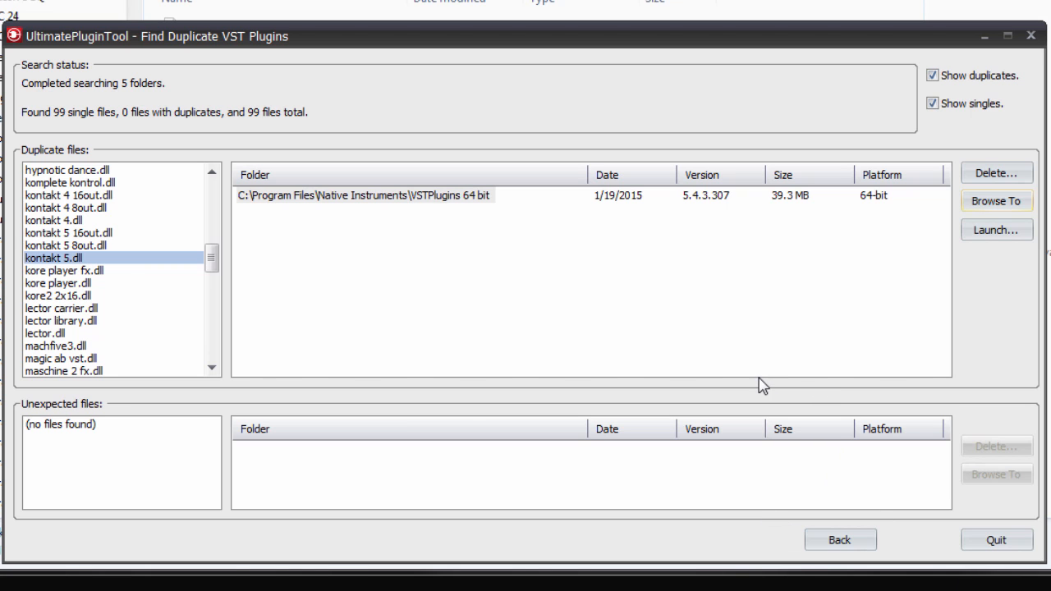
# Return to the plugin tool's wizard selection and rescan the installed Native Instruments products with the management wizard.
pyautogui.click(840, 539)
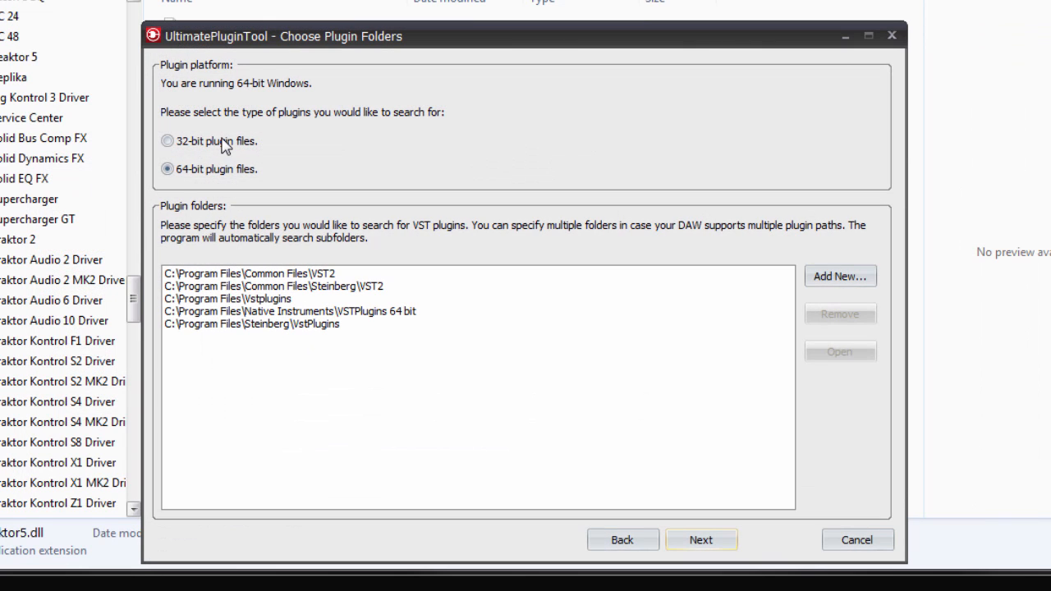
pyautogui.click(626, 544)
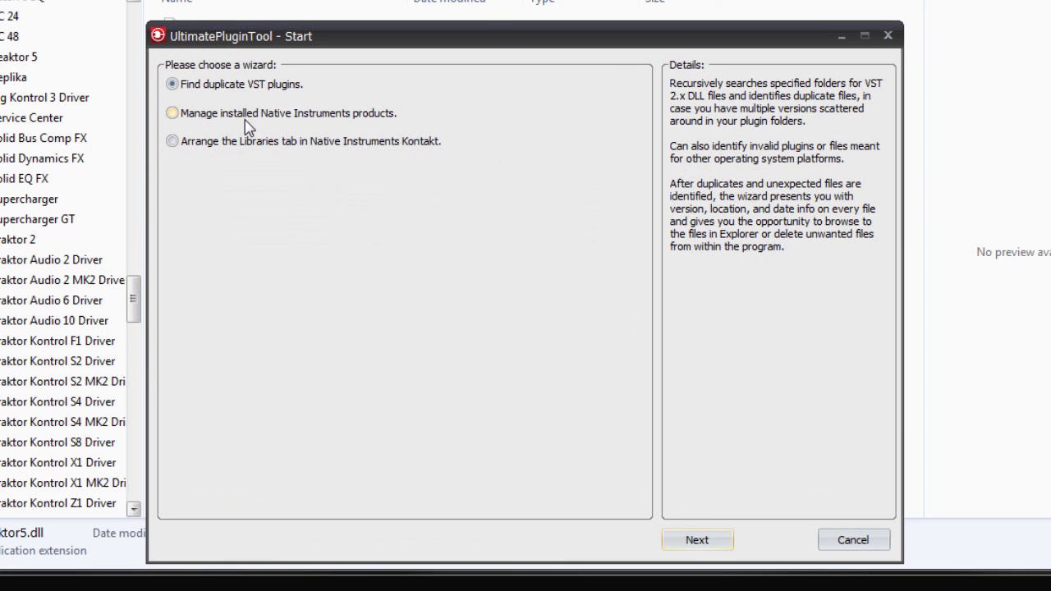
pyautogui.click(247, 114)
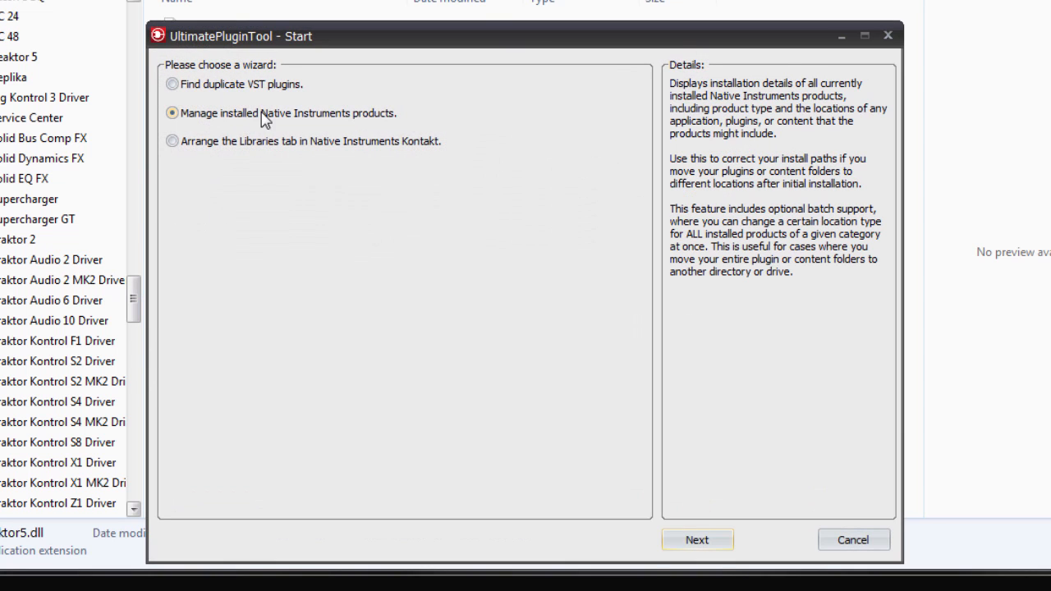
pyautogui.click(698, 540)
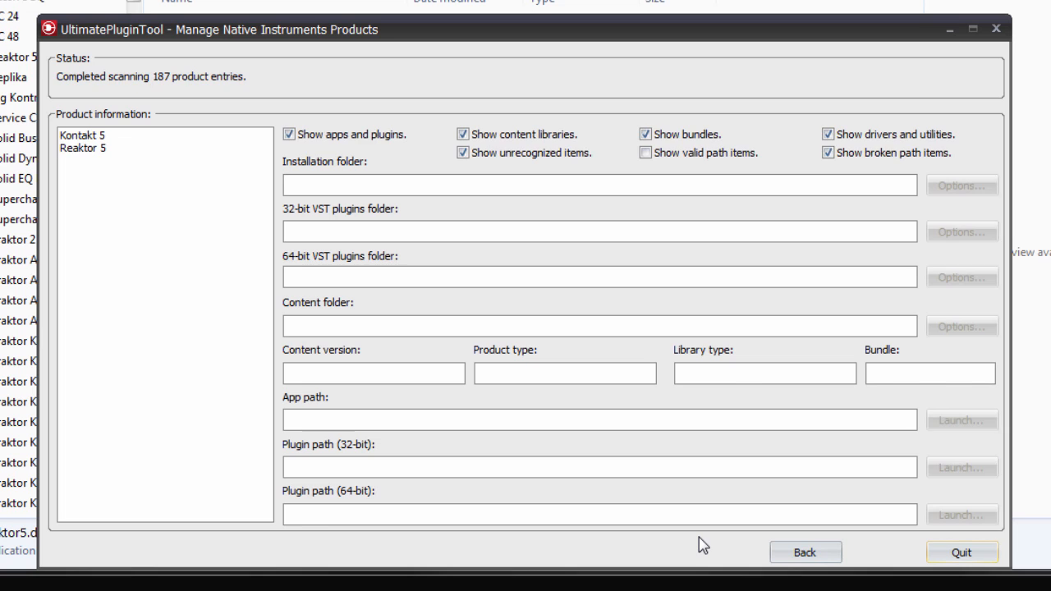
# Set the 64-bit VST plugins folder for Kontakt 5 only to C:\Program Files\Native Instruments\VSTPlugins 64 bit.
pyautogui.click(89, 136)
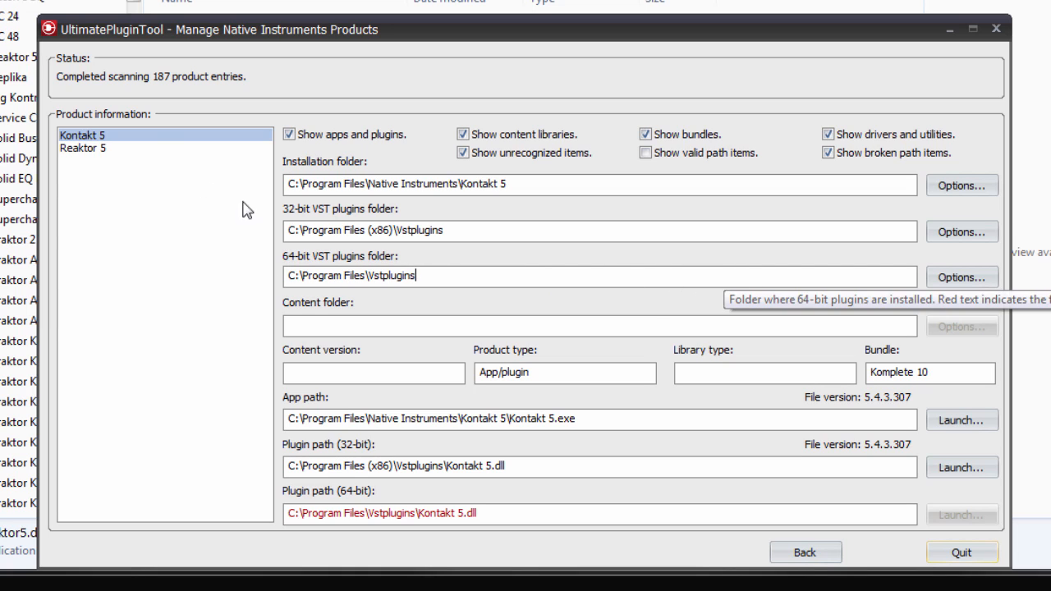
pyautogui.click(976, 282)
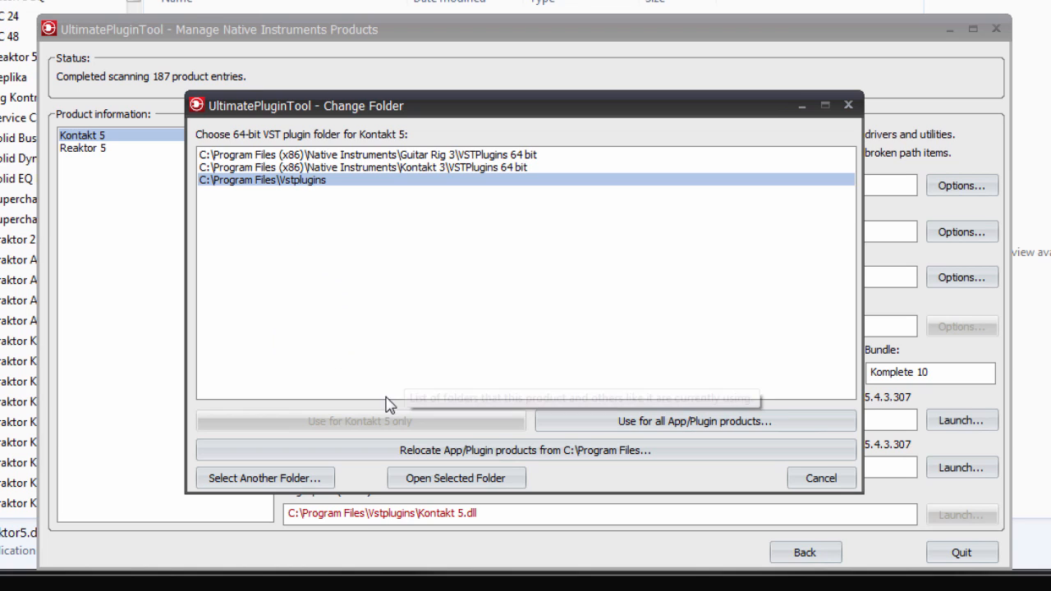
pyautogui.click(271, 479)
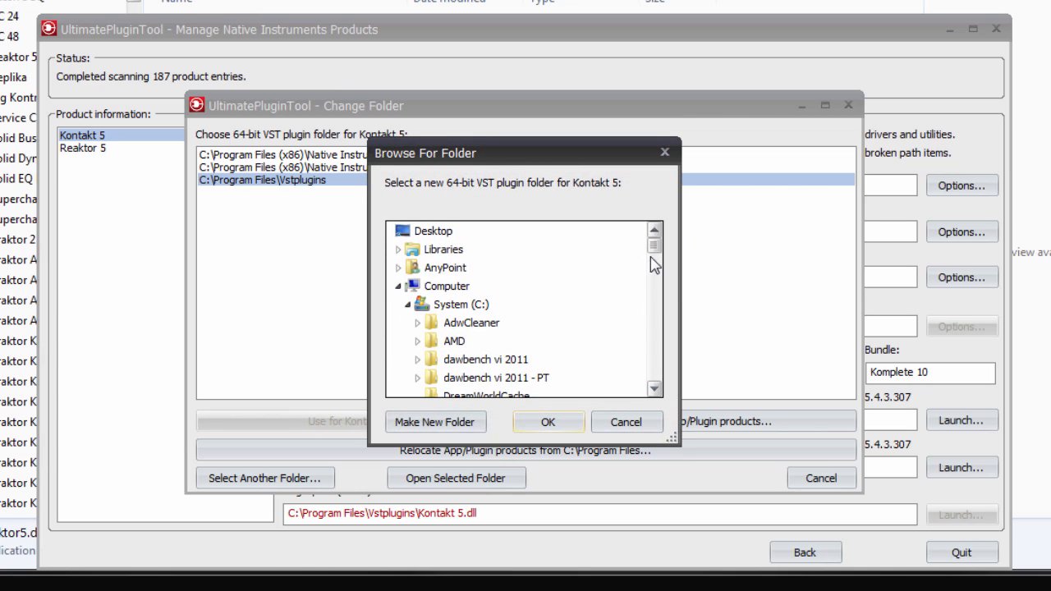
pyautogui.moveTo(656, 250); pyautogui.dragTo(654, 305)
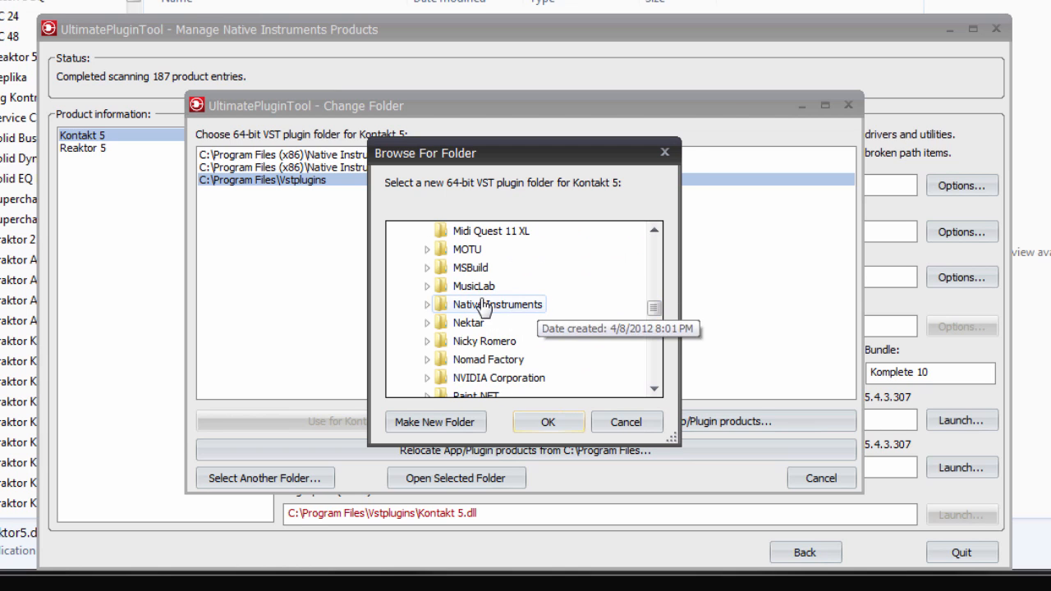
pyautogui.click(546, 305)
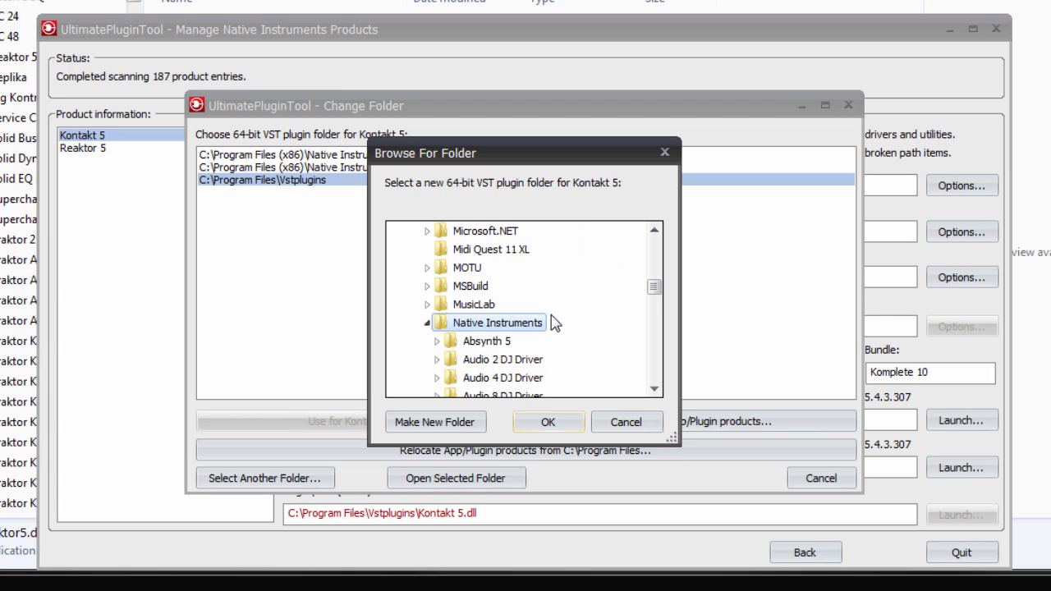
pyautogui.scroll(-12, 552, 322)
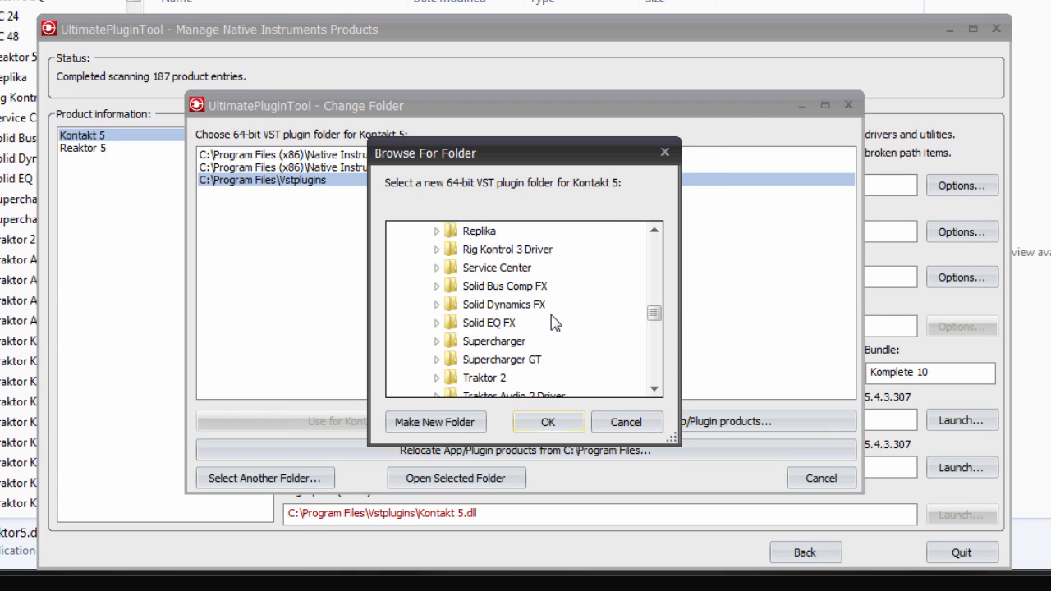
pyautogui.scroll(-6, 552, 322)
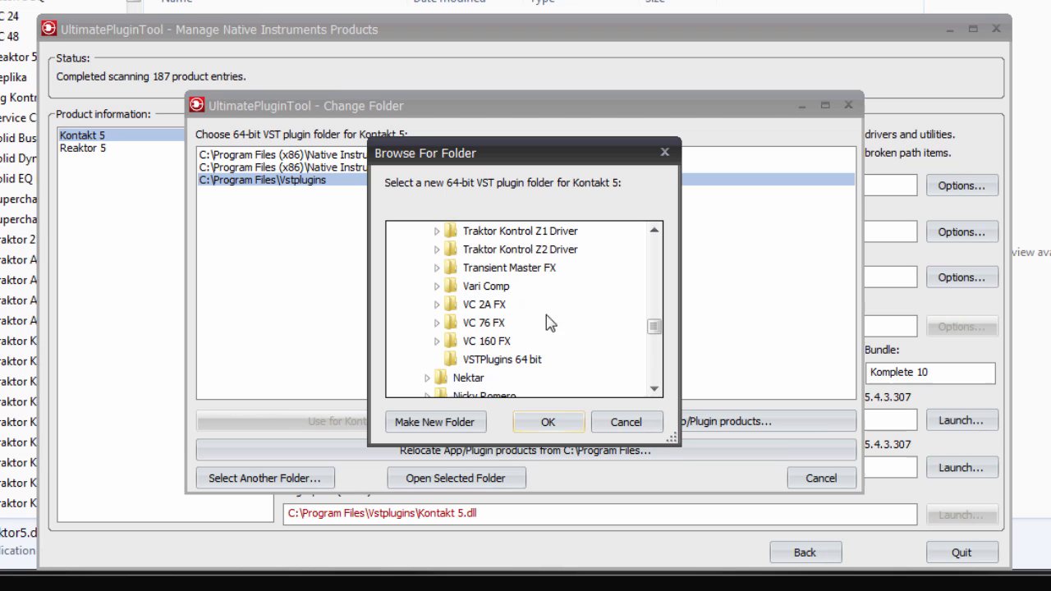
pyautogui.click(501, 359)
pyautogui.click(549, 424)
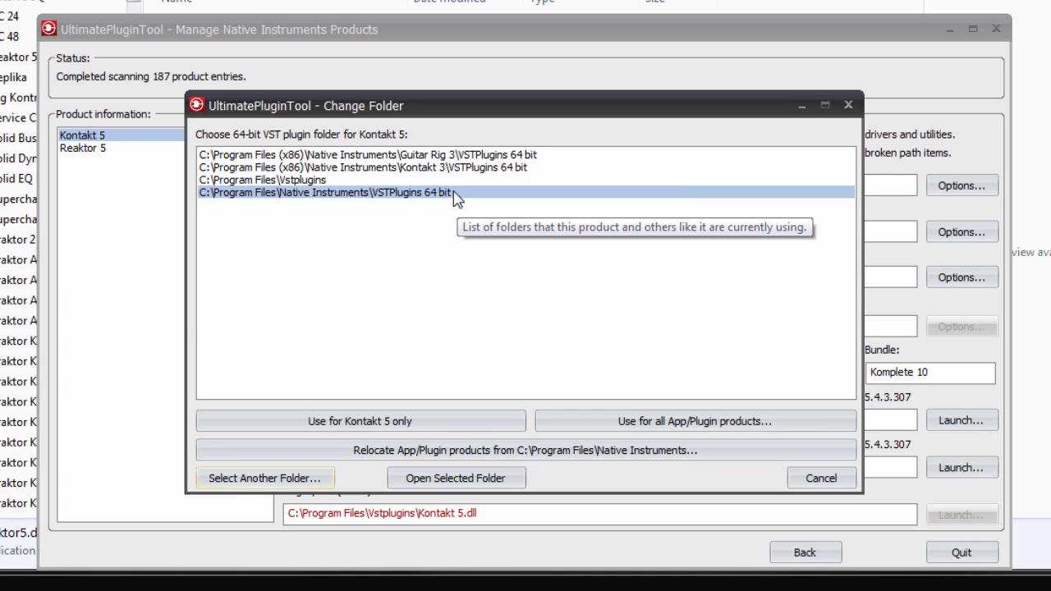
pyautogui.click(350, 423)
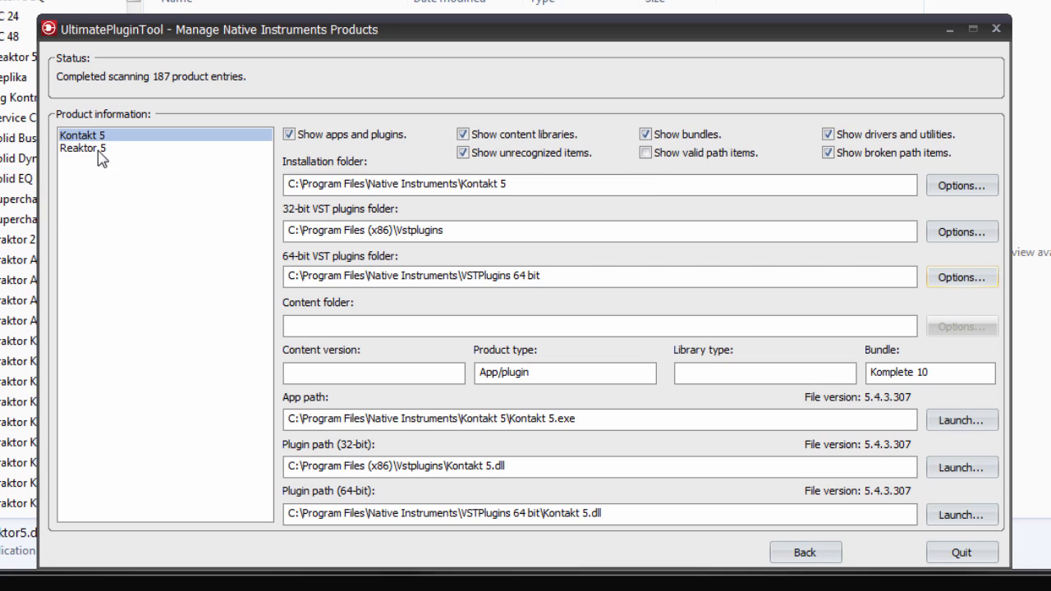
# Set the 64-bit VST plugins folder for Reaktor 5 only to C:\Program Files\Native Instruments\VSTPlugins 64 bit.
pyautogui.click(98, 151)
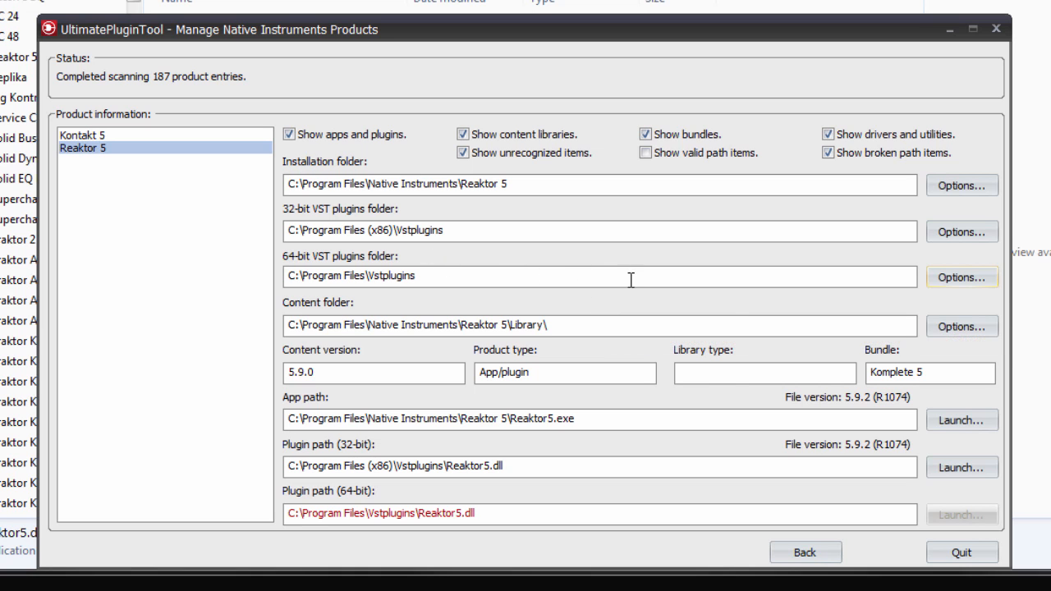
pyautogui.click(961, 277)
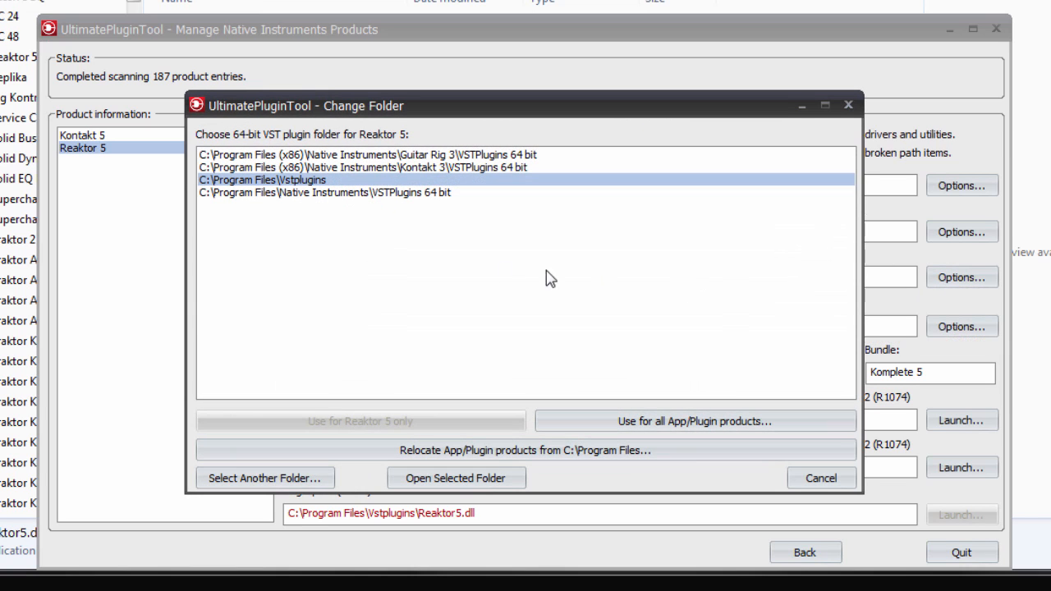
pyautogui.click(278, 194)
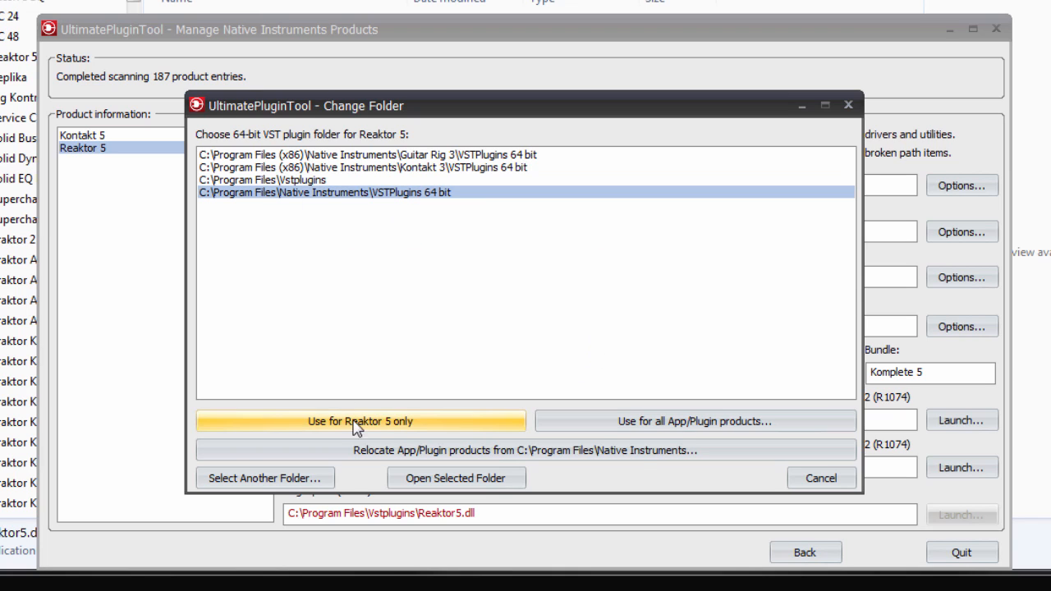
pyautogui.click(479, 424)
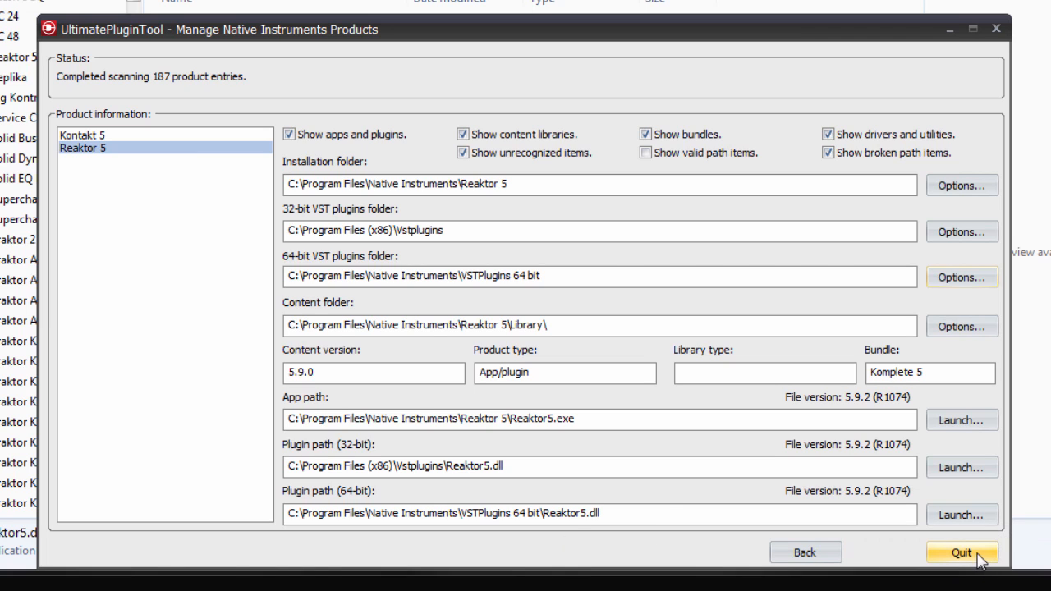
# Check the Kontakt 5 and Reaktor 5 path details again and rescan the installed products for broken paths.
pyautogui.click(105, 136)
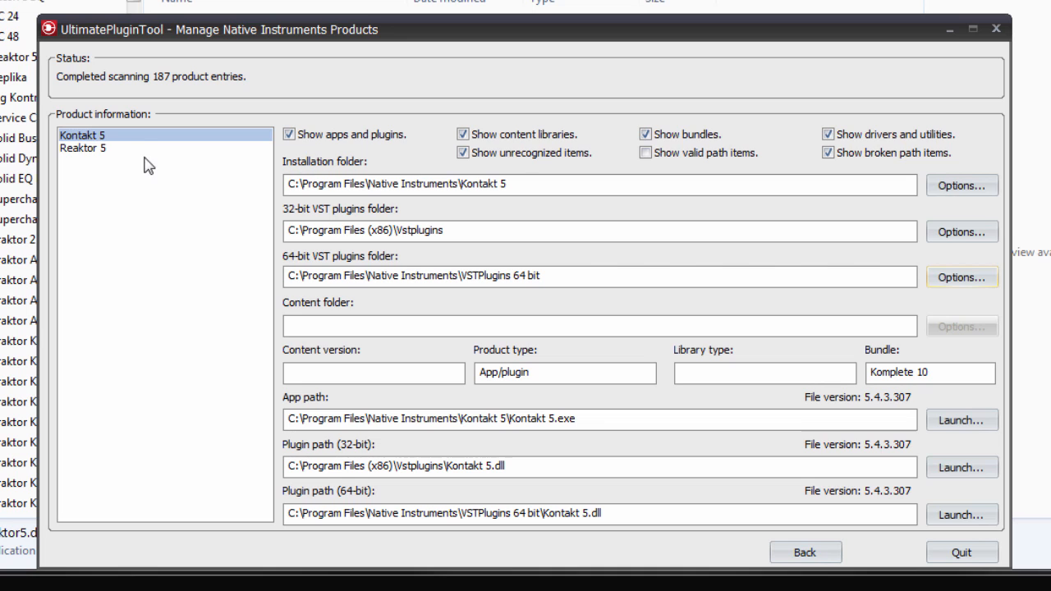
pyautogui.click(119, 151)
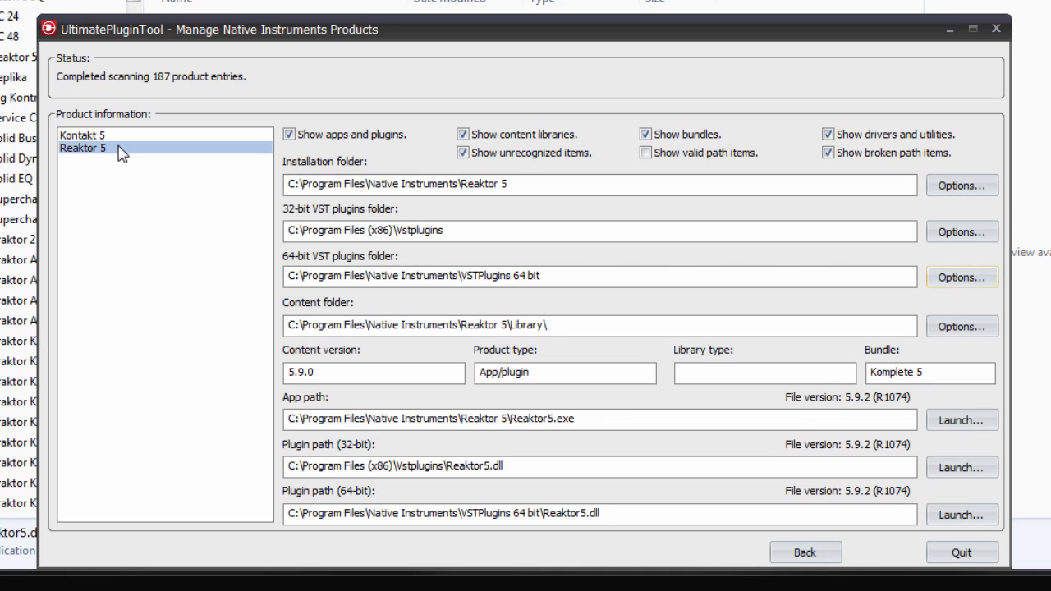
pyautogui.click(830, 557)
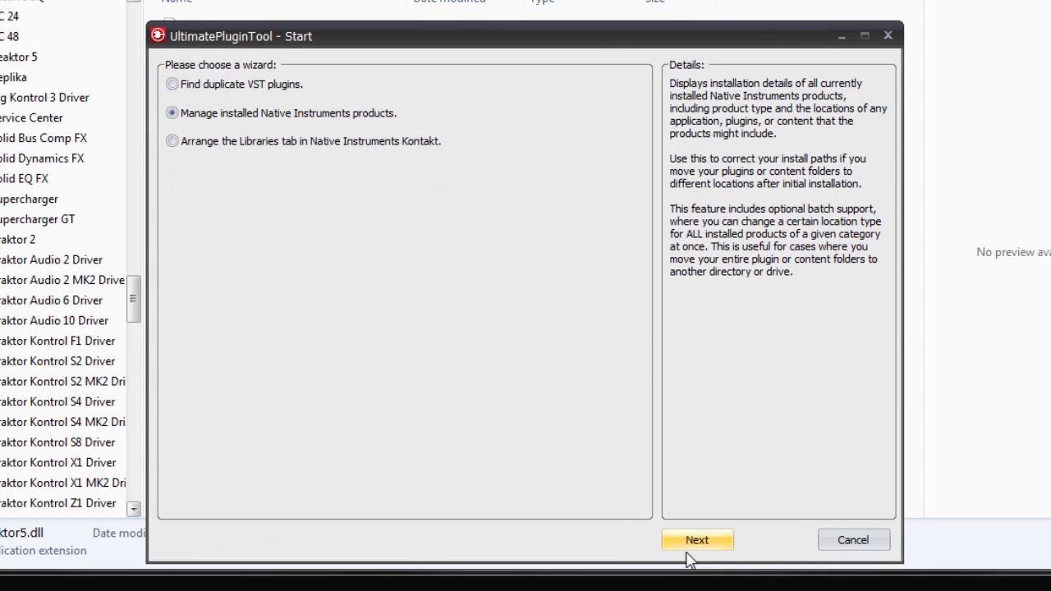
pyautogui.click(699, 542)
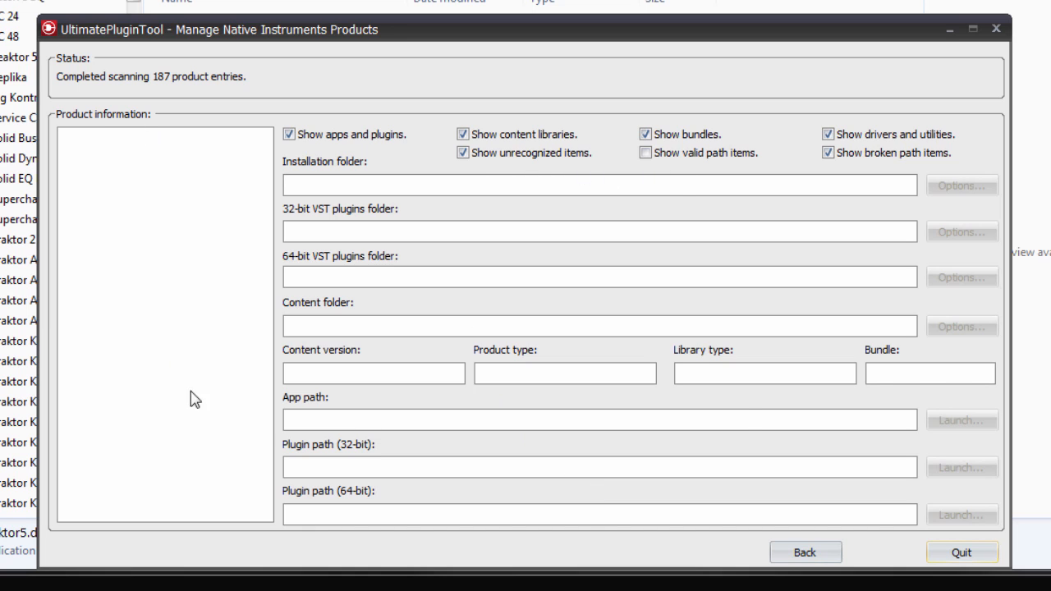
# Include the products with valid paths, look through the full product list, and quit the plugin tool.
pyautogui.click(742, 155)
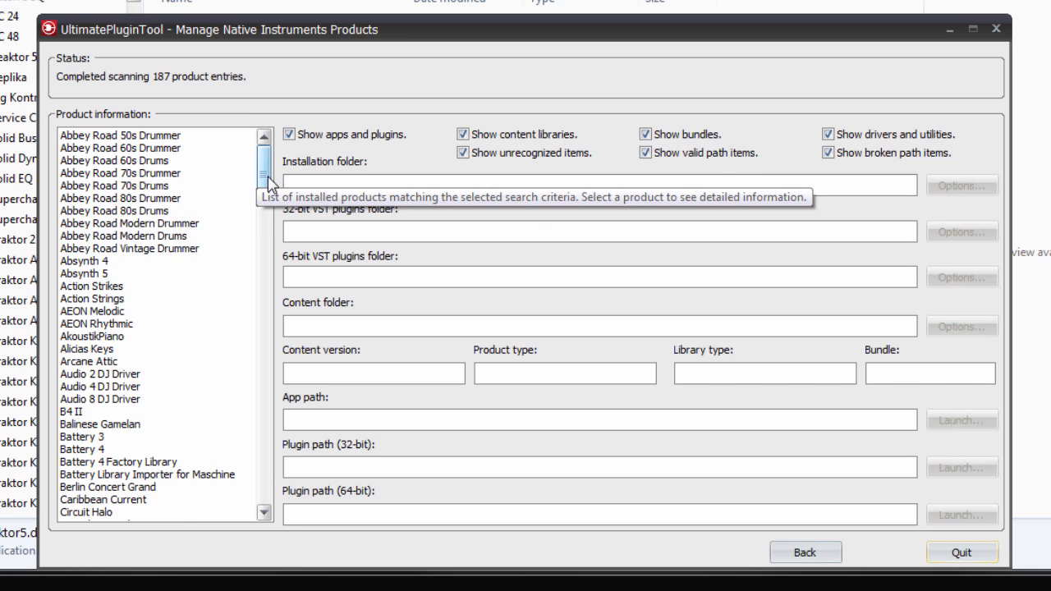
pyautogui.moveTo(266, 182); pyautogui.dragTo(290, 464)
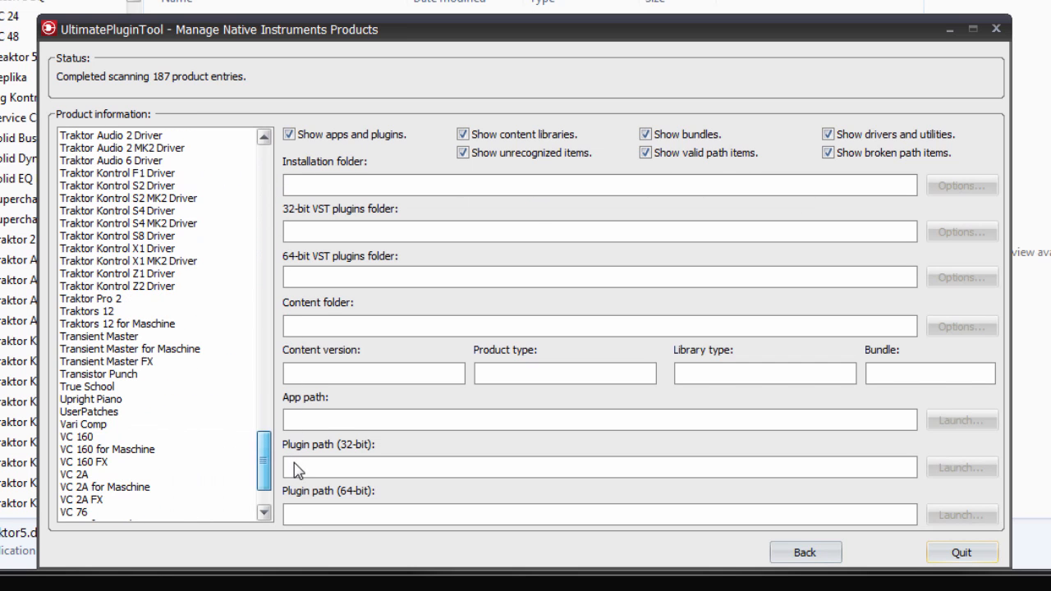
pyautogui.click(961, 552)
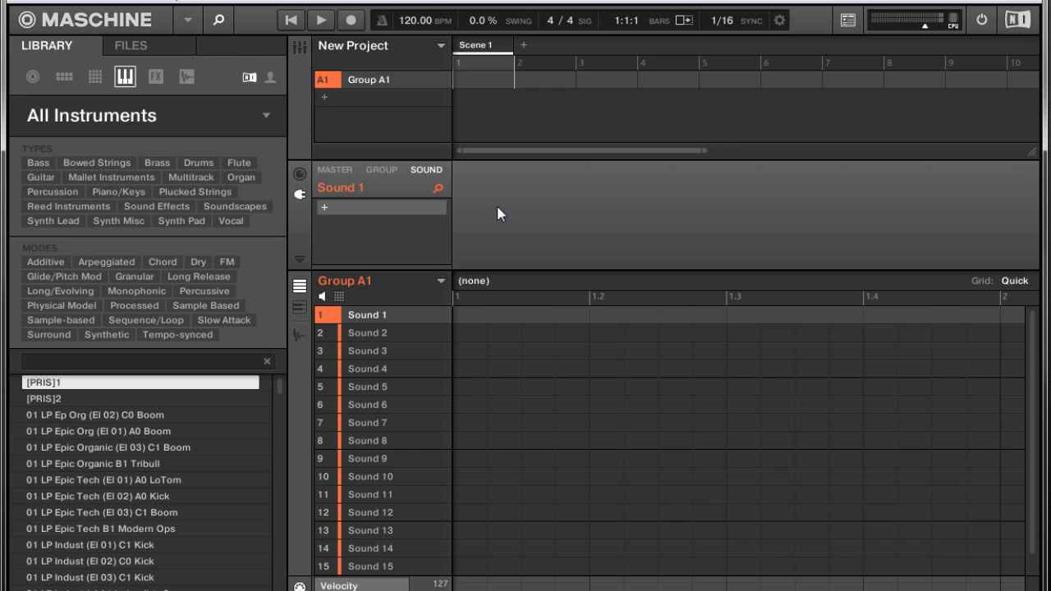
# Load the Conga Stereo preset from the Drum Lab instrument library into Sound 1.
pyautogui.click(267, 115)
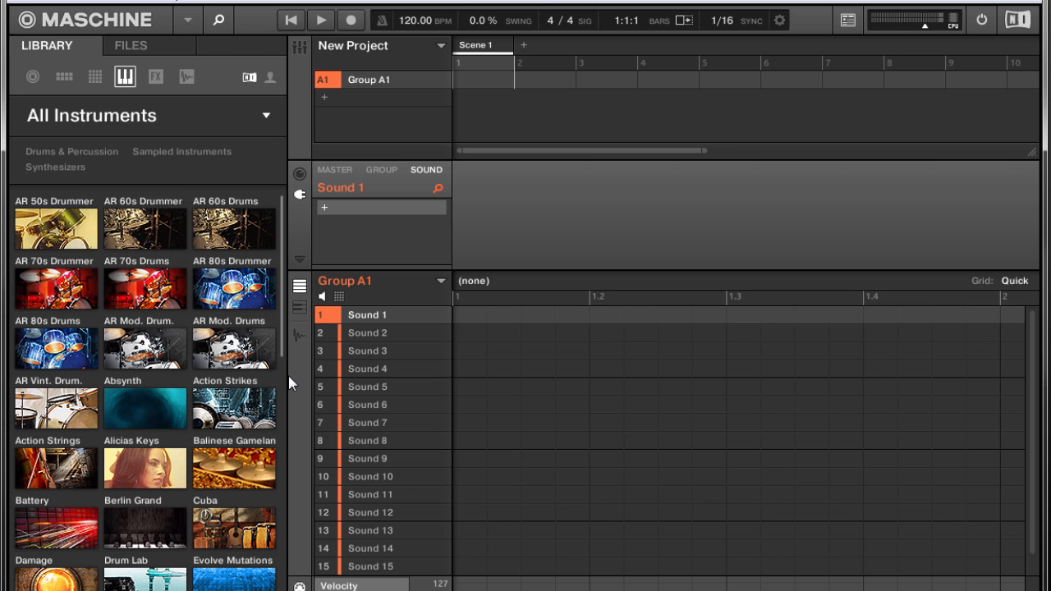
pyautogui.click(144, 580)
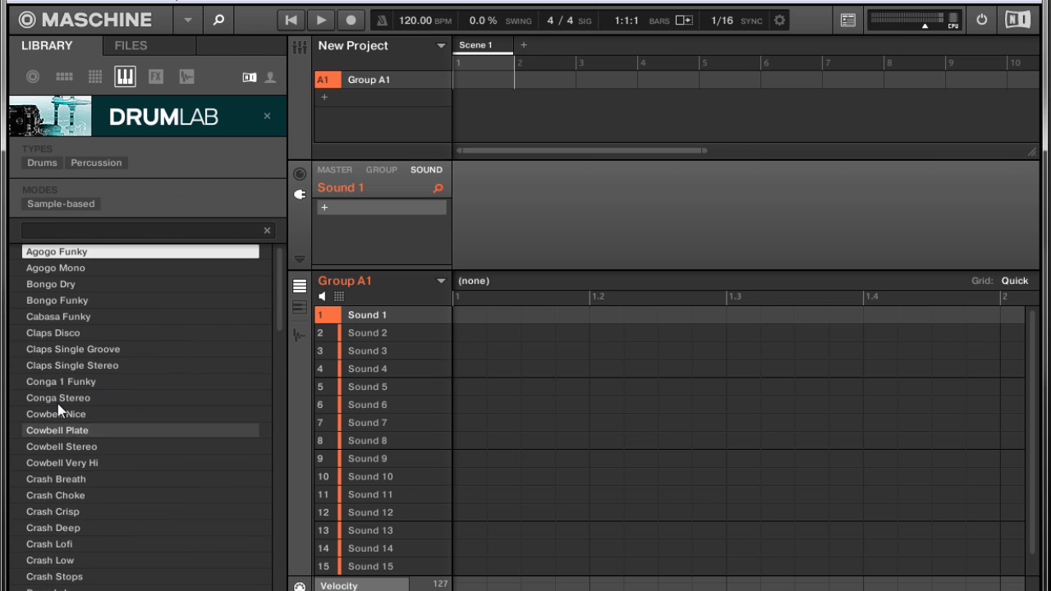
pyautogui.click(59, 399)
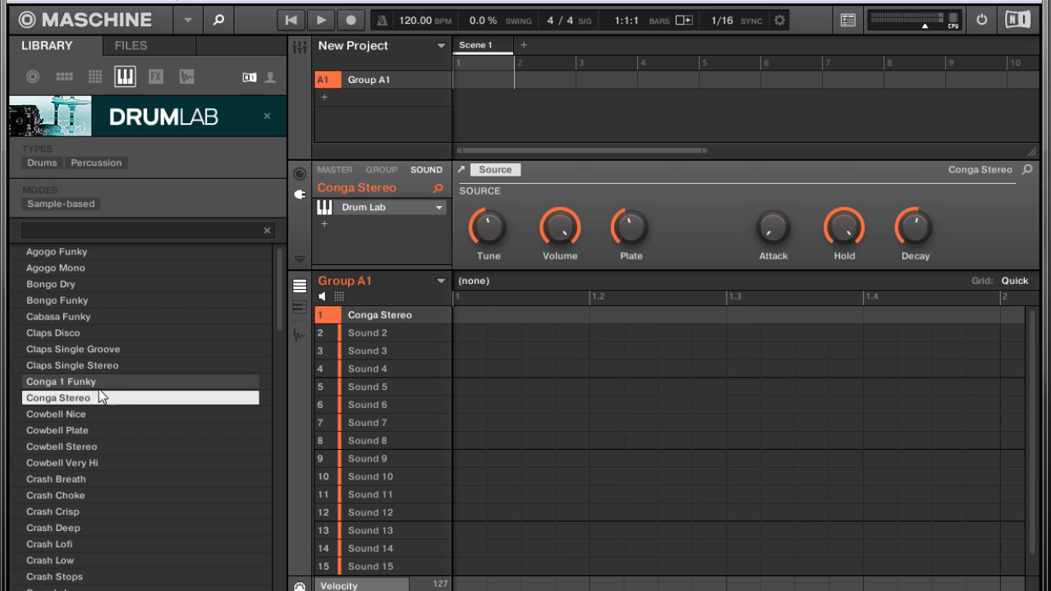
# Replace the sound with the Bass Bouncers preset from the Polyplex library and try the Basshunter preset as well.
pyautogui.click(266, 117)
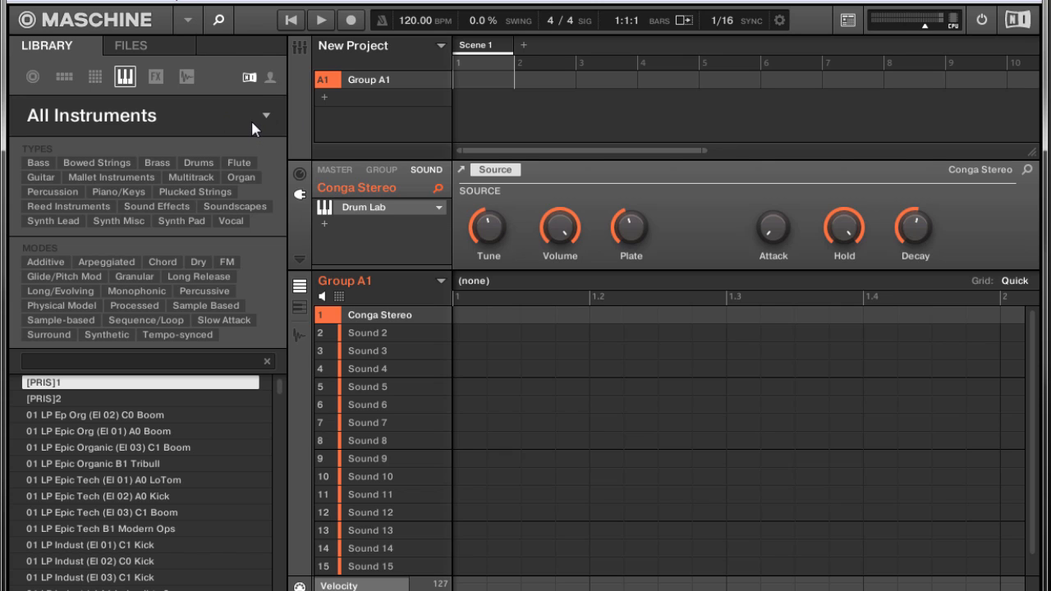
pyautogui.click(270, 113)
pyautogui.scroll(-3, 207, 446)
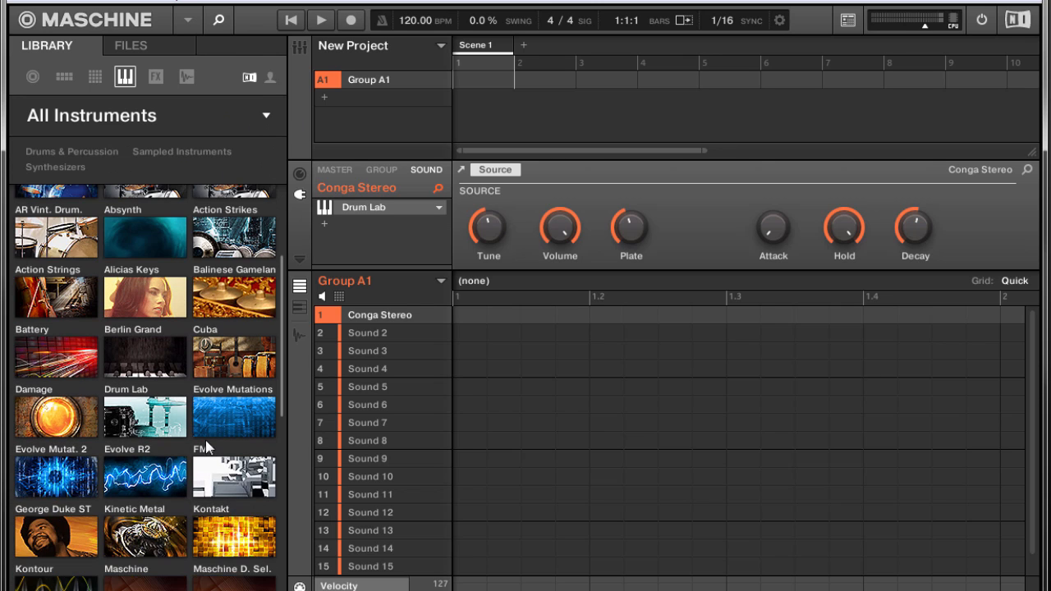
pyautogui.scroll(-2, 207, 446)
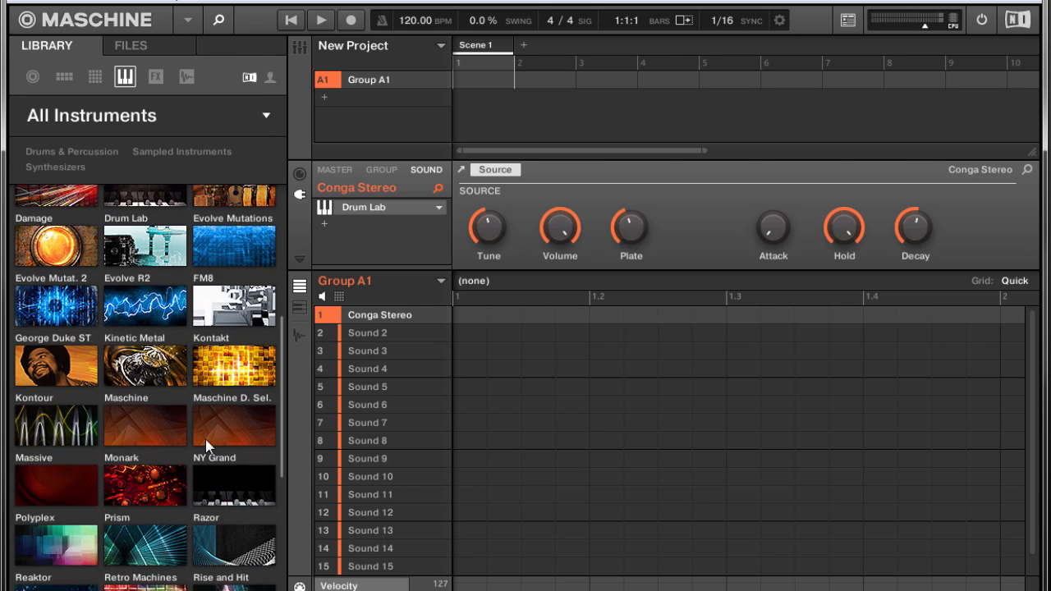
pyautogui.click(59, 555)
pyautogui.click(60, 420)
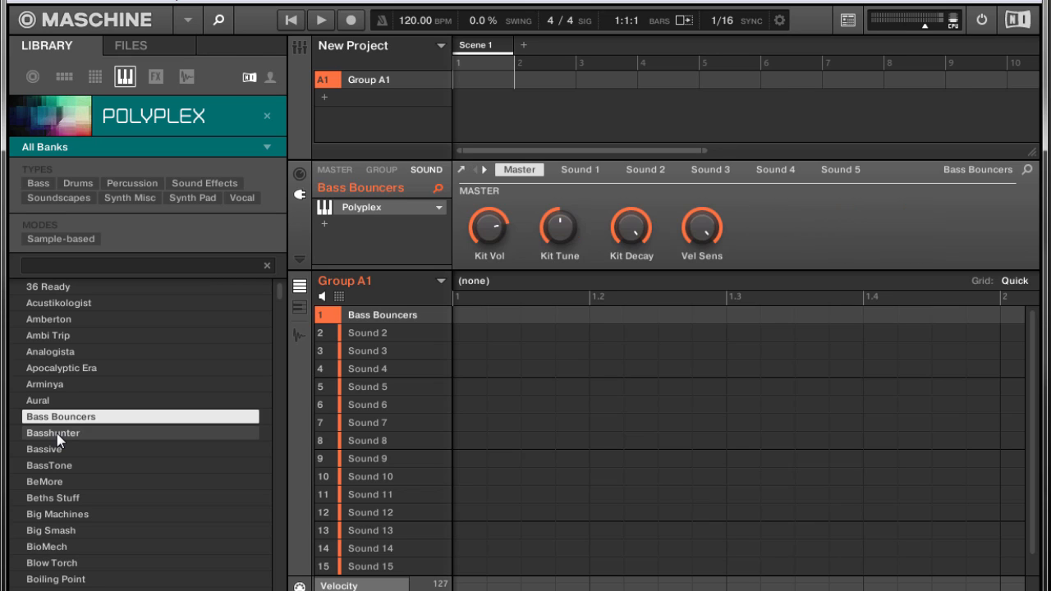
pyautogui.click(58, 434)
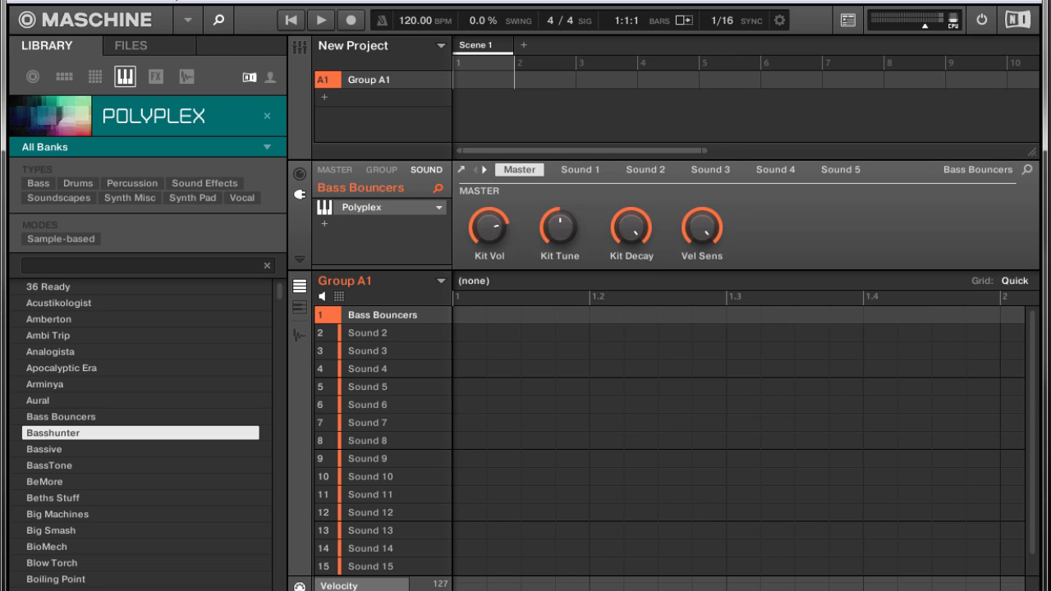
# Quit Maschine, switch to Komplete Kontrol, and load the Ebony Showtunes kit from Abbey Road Vintage Drummer.
pyautogui.hotkey('alt', 'F4')
pyautogui.click(524, 346)
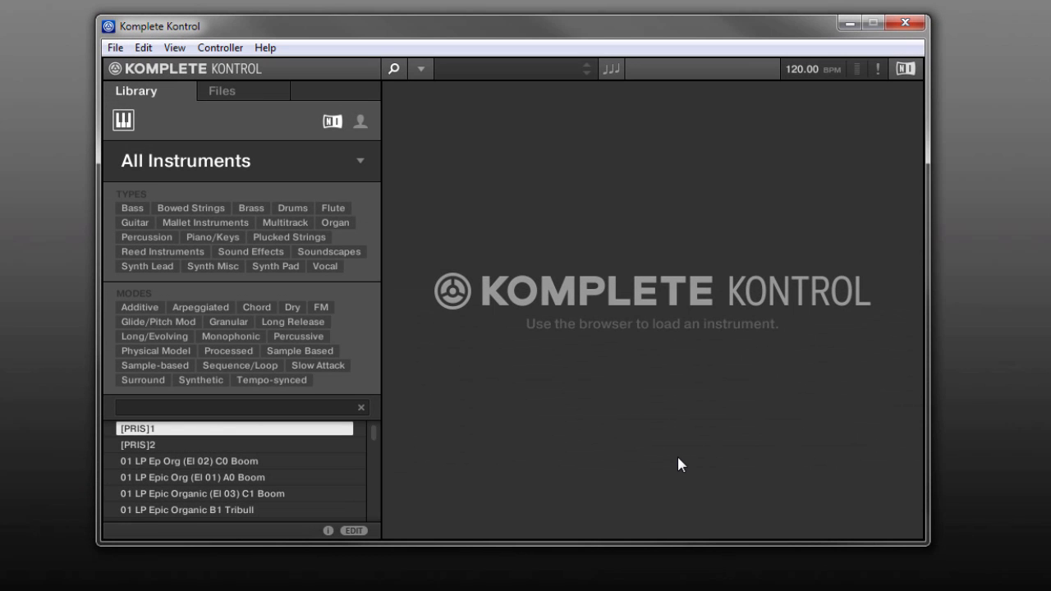
pyautogui.click(359, 164)
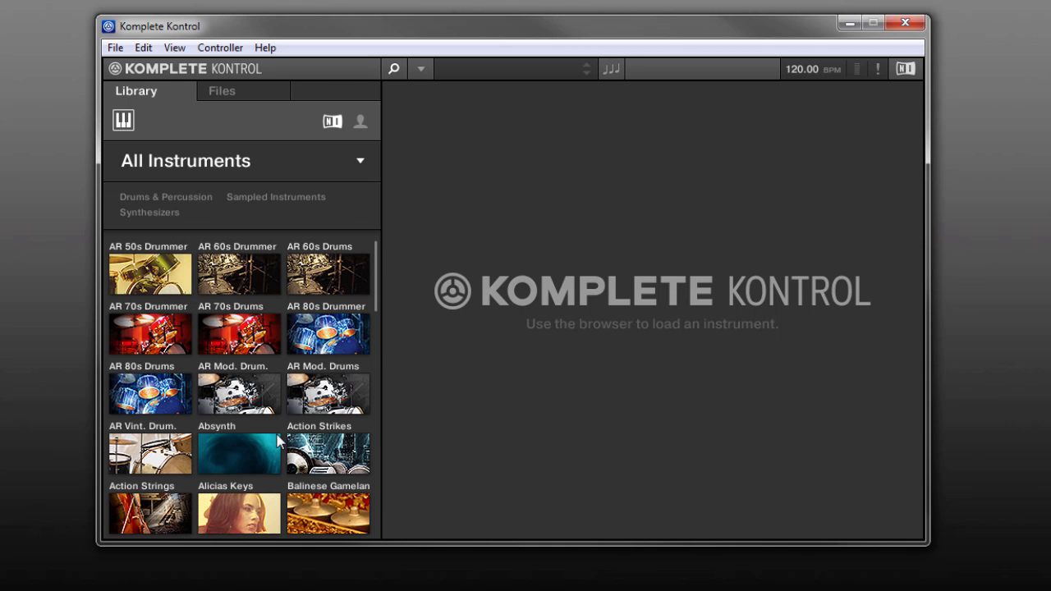
pyautogui.click(172, 458)
pyautogui.click(162, 449)
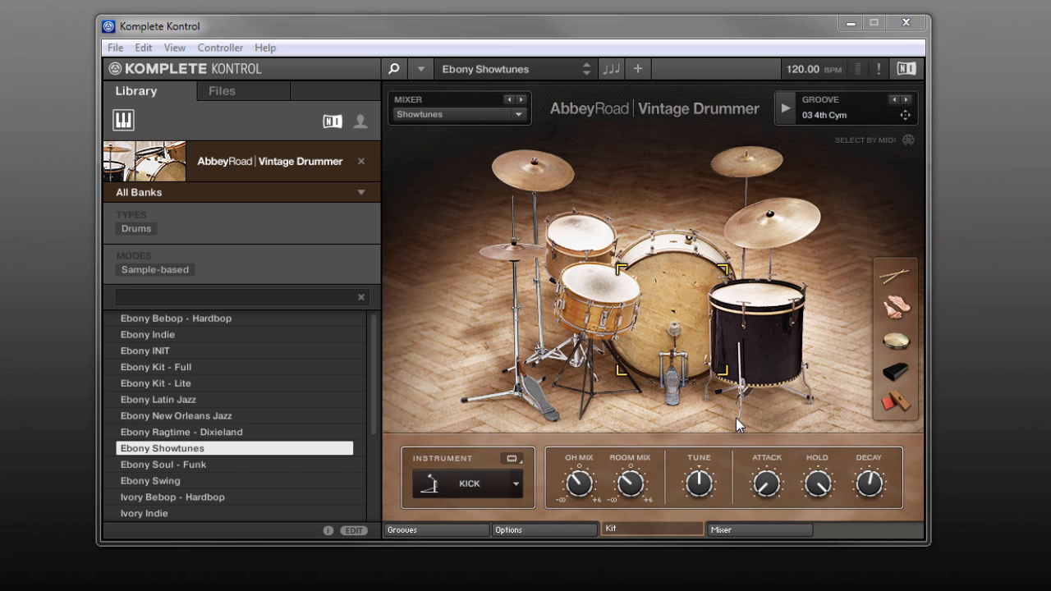
# Clear the drummer library filter and load the Abruptus preset from the Razor library.
pyautogui.click(359, 161)
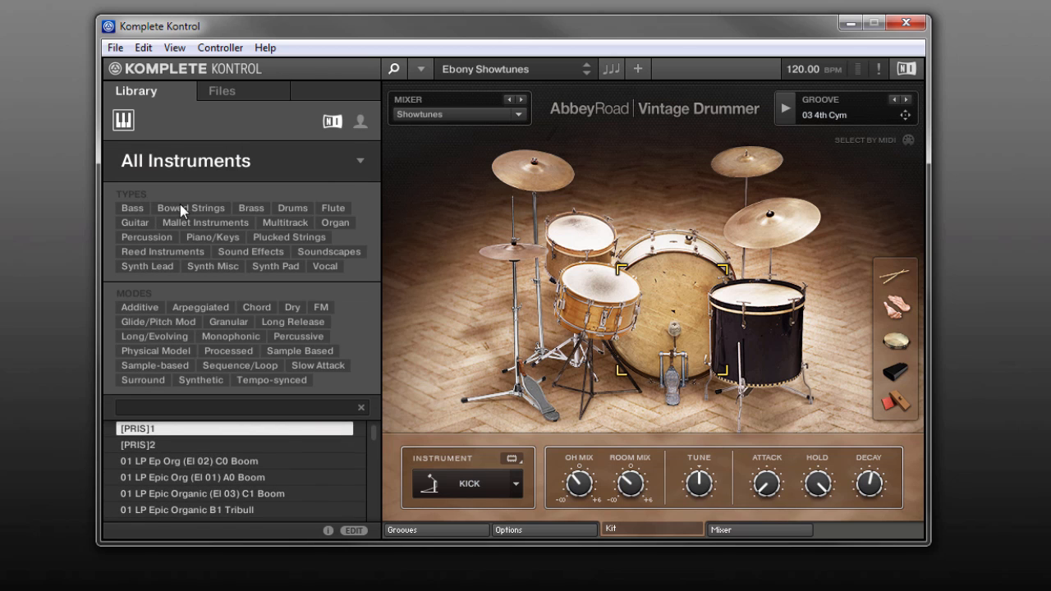
pyautogui.click(362, 160)
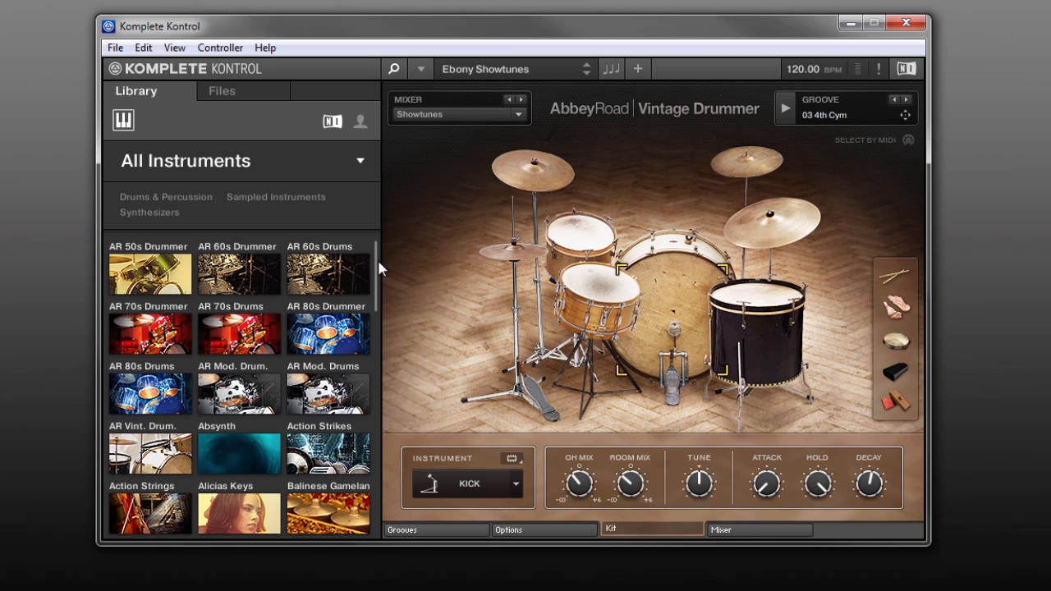
pyautogui.moveTo(380, 263); pyautogui.dragTo(388, 383)
pyautogui.click(246, 419)
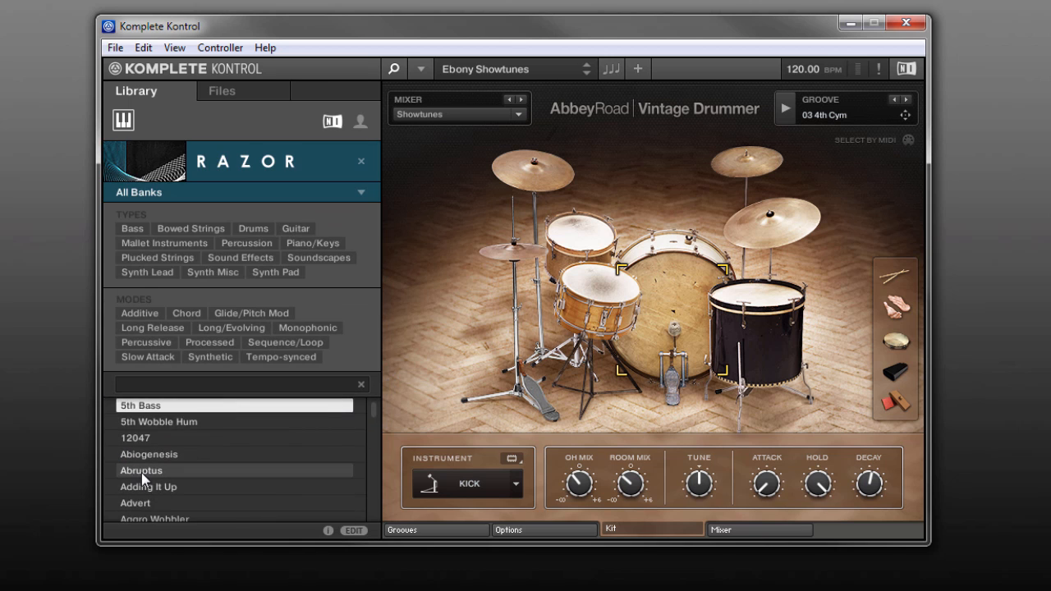
pyautogui.click(141, 472)
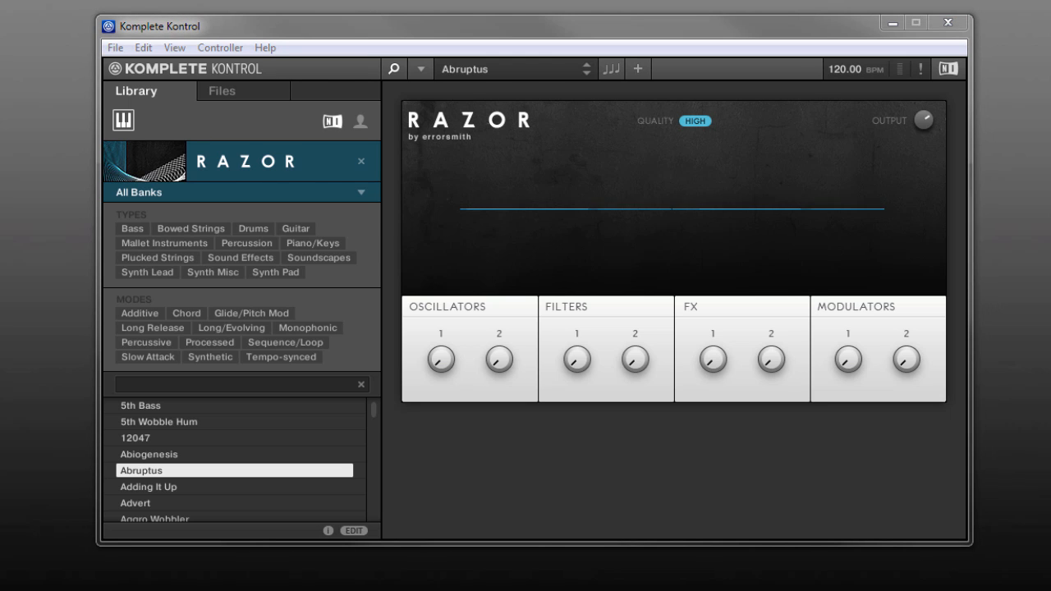
# Switch to UltimatePluginTool, scan the installed Native Instruments products, and display the path details of Kontakt 5.
pyautogui.hotkey('alt', 'Tab')
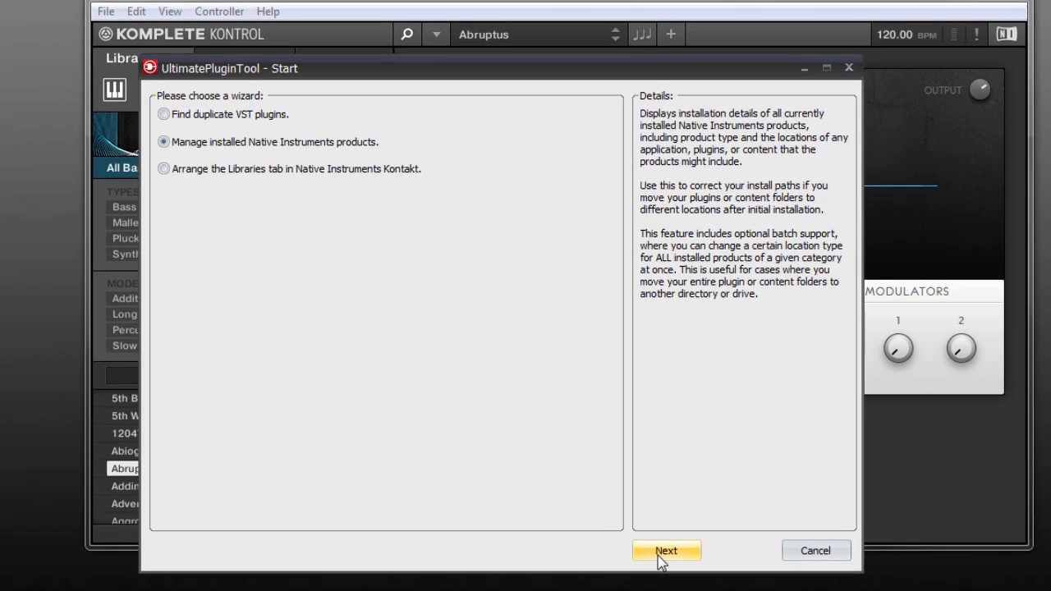
pyautogui.click(634, 546)
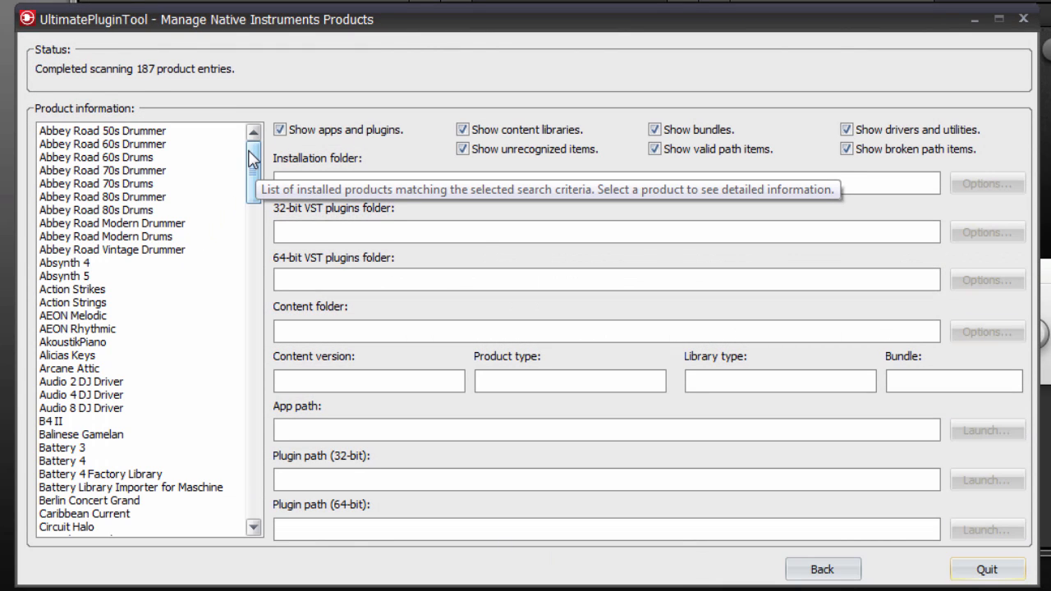
pyautogui.moveTo(255, 188); pyautogui.dragTo(254, 323)
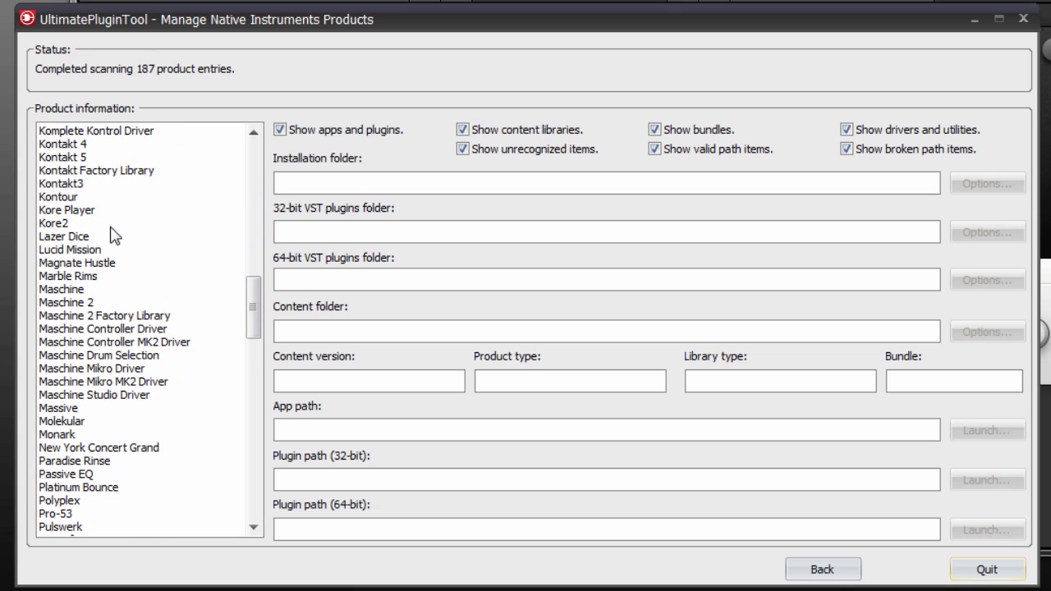
pyautogui.click(55, 158)
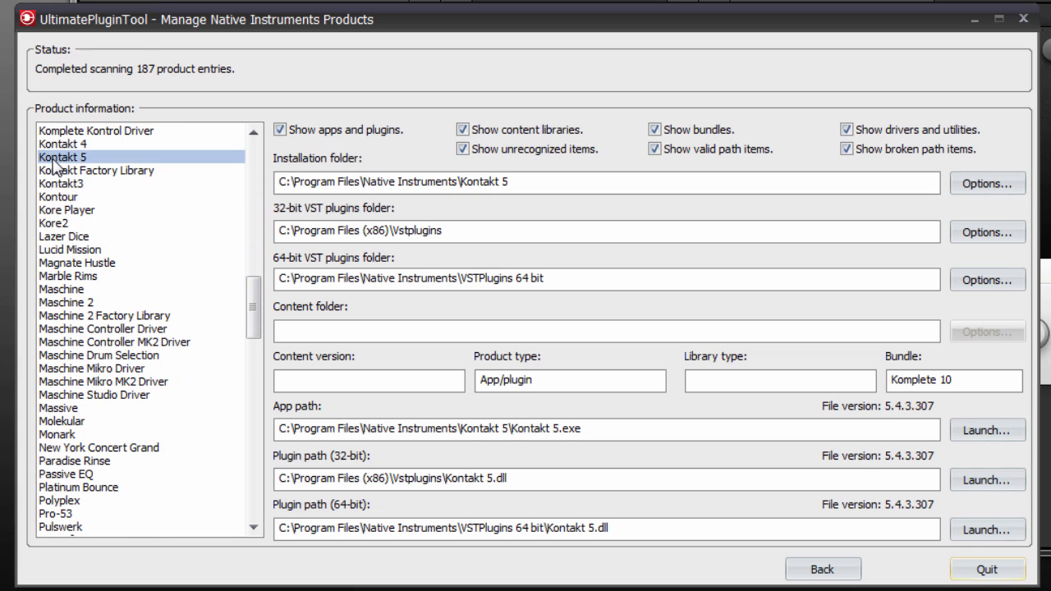